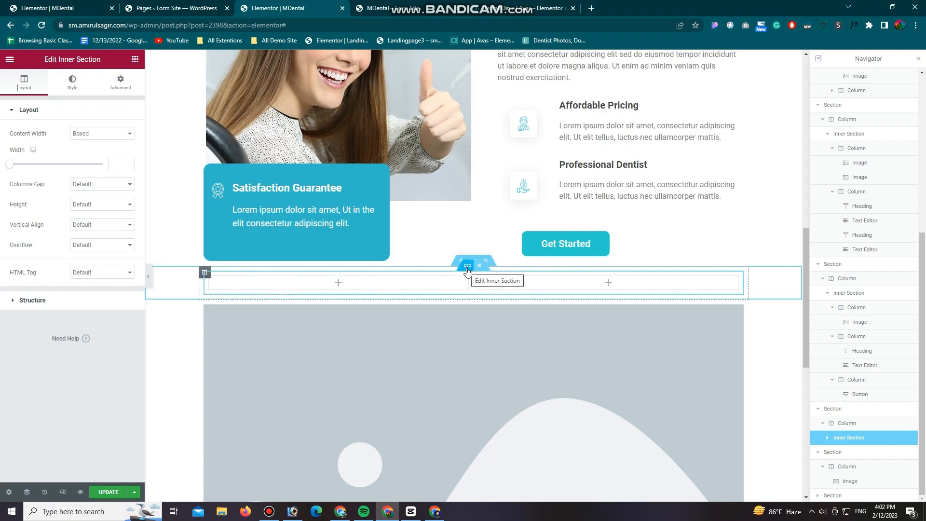
Step: Add a second inner section below the empty one and reduce the upper inner section to a single column
click(485, 290)
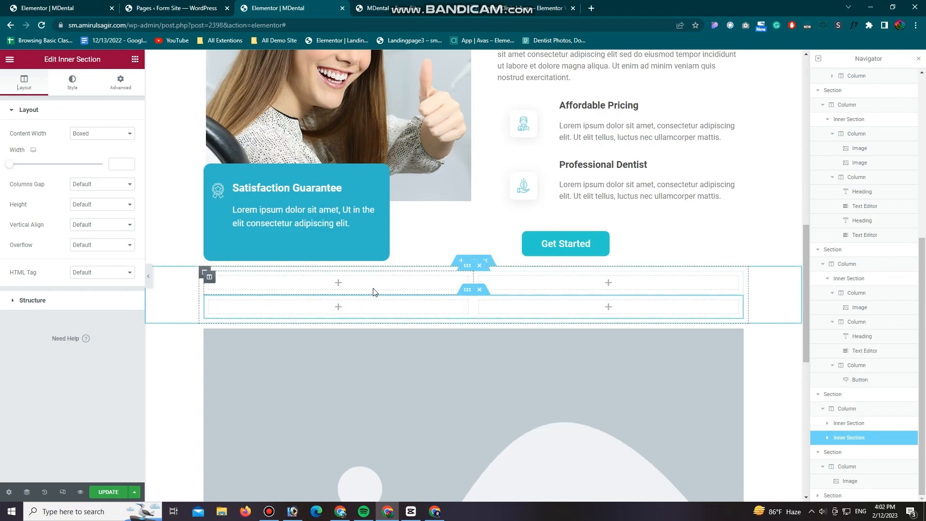
right_click(204, 276)
click(268, 431)
Step: Add a centred heading in the single-column inner section with the text "Our Services" copied from the dental clinic reference page
drag(107, 173, 472, 285)
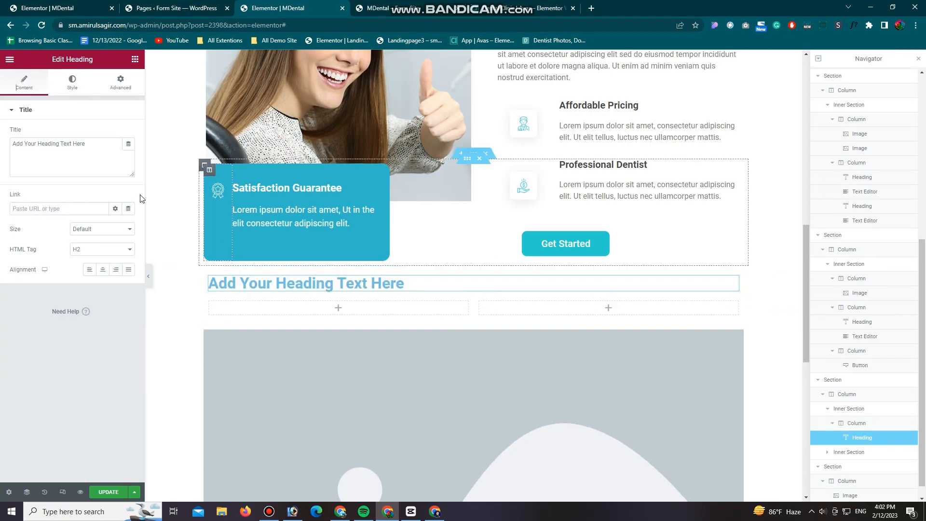
click(103, 269)
click(511, 7)
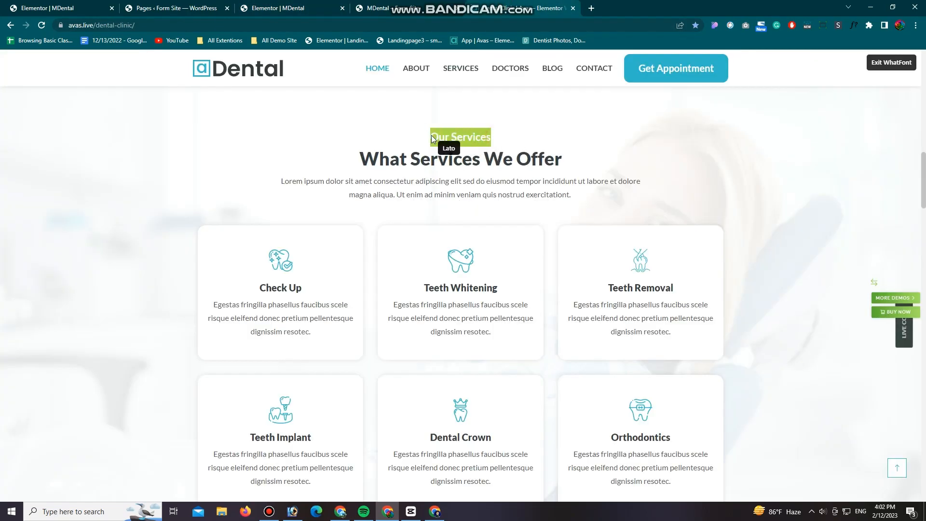
click(449, 138)
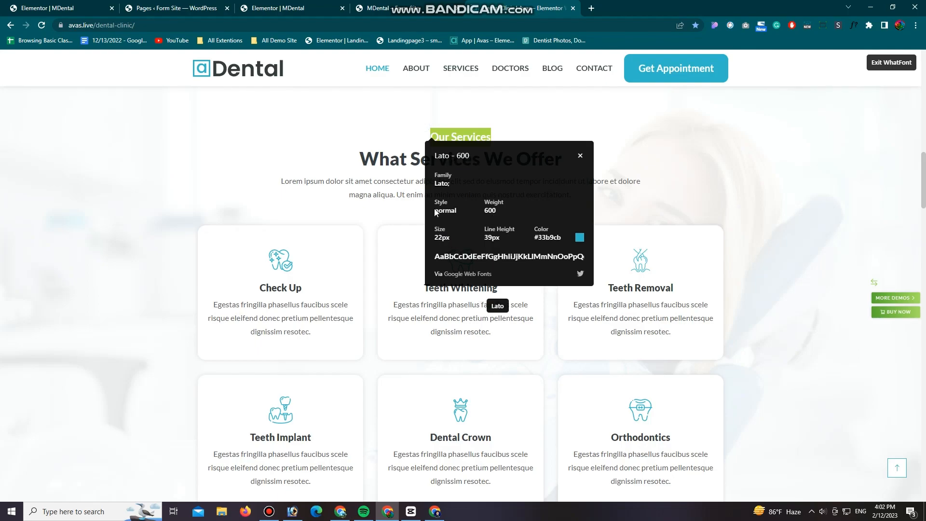
click(278, 8)
triple_click(69, 144)
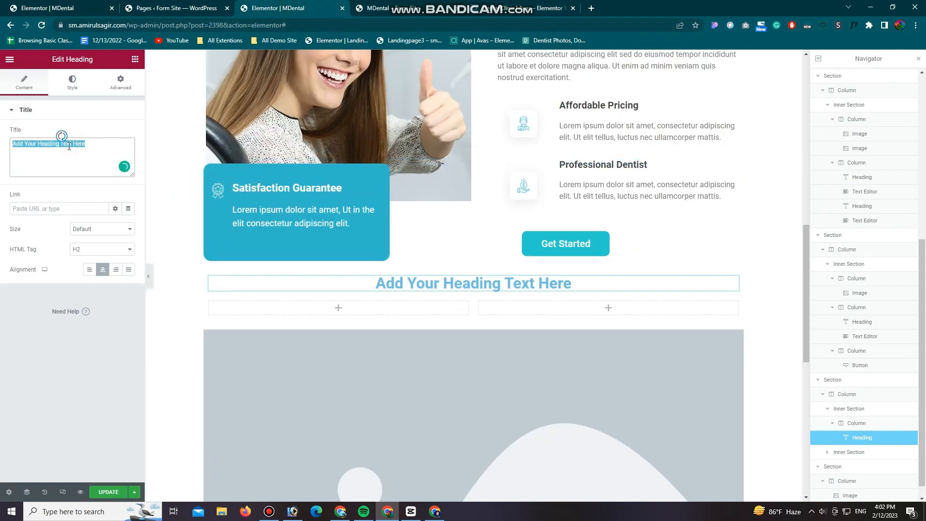
text(Our Services)
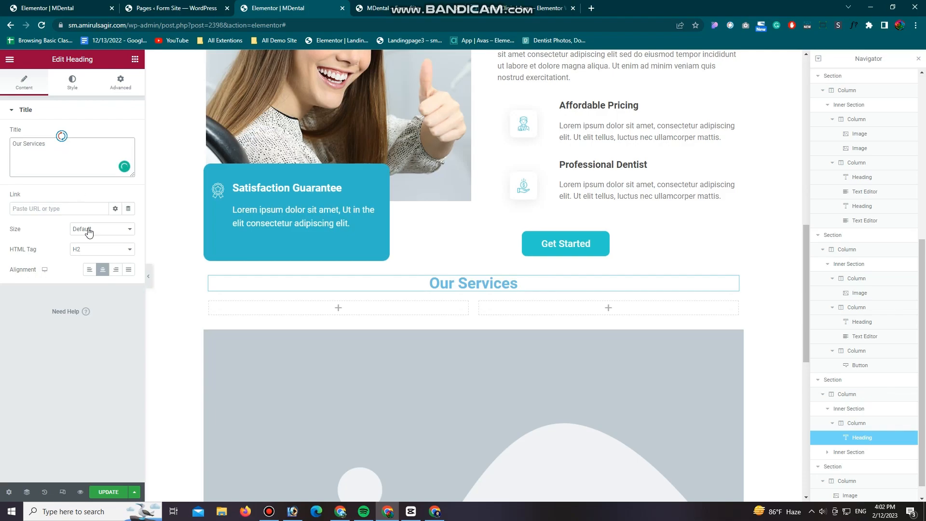
Step: Set the Our Services heading's text color to the hex value copied from the matching heading on the reference page
click(74, 86)
click(129, 136)
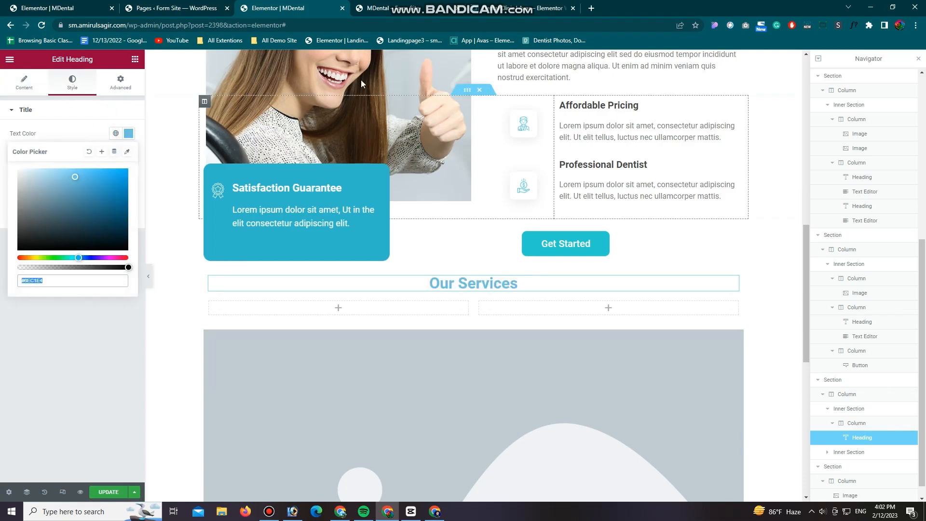
click(523, 8)
drag(534, 236, 540, 236)
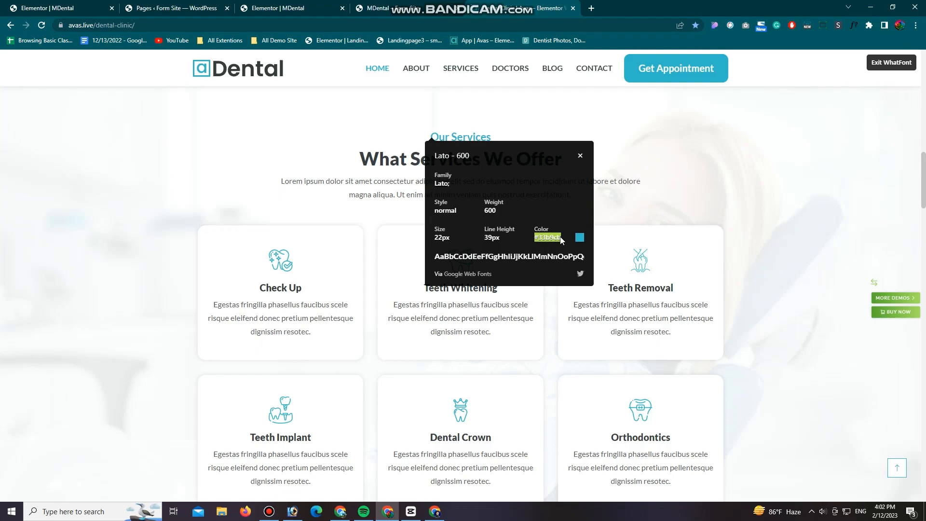
click(277, 8)
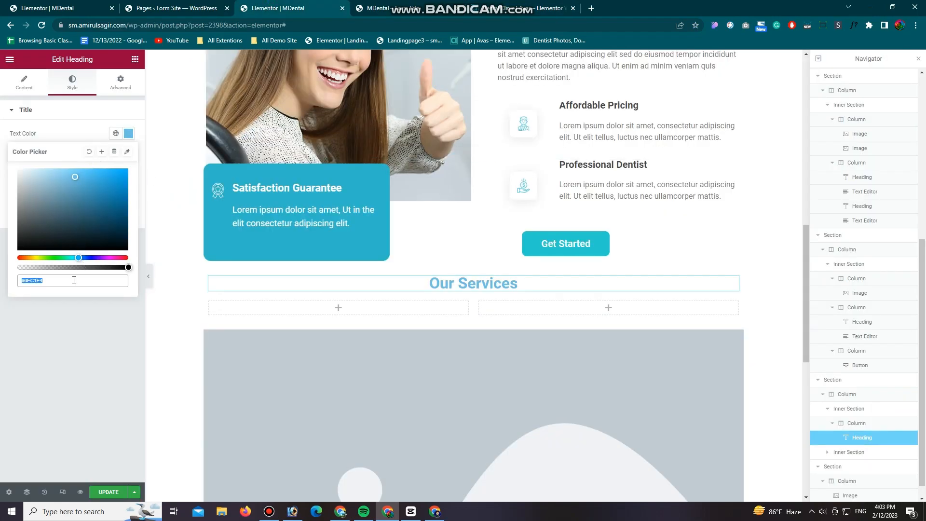
text(#33b9cb)
click(76, 135)
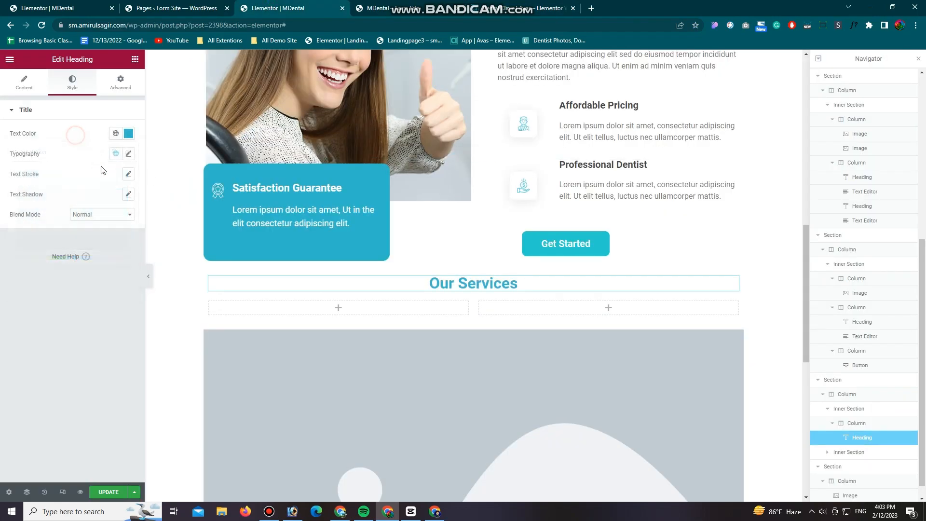
Step: Set the Our Services heading's typography to the Lato font at 22 px
click(129, 154)
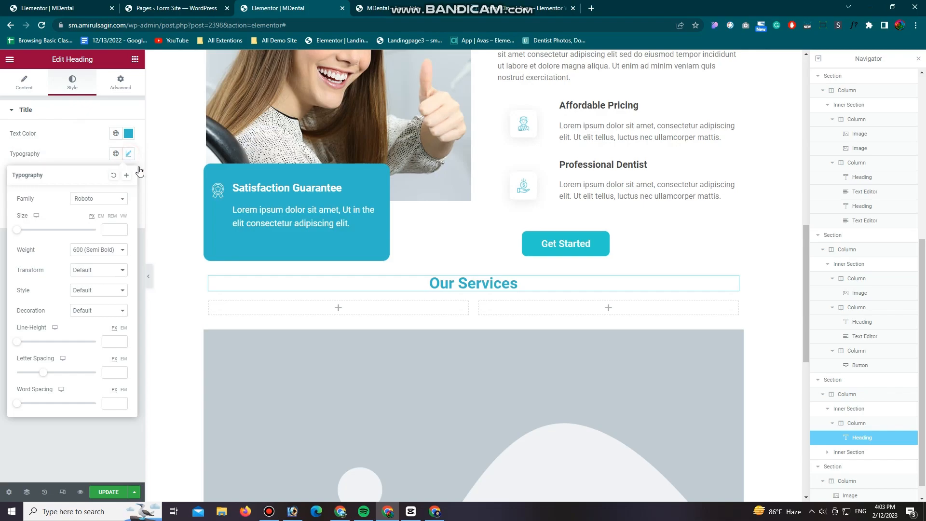
click(99, 201)
click(72, 154)
click(128, 154)
click(103, 200)
click(92, 216)
text(lato)
key(Return)
text(22)
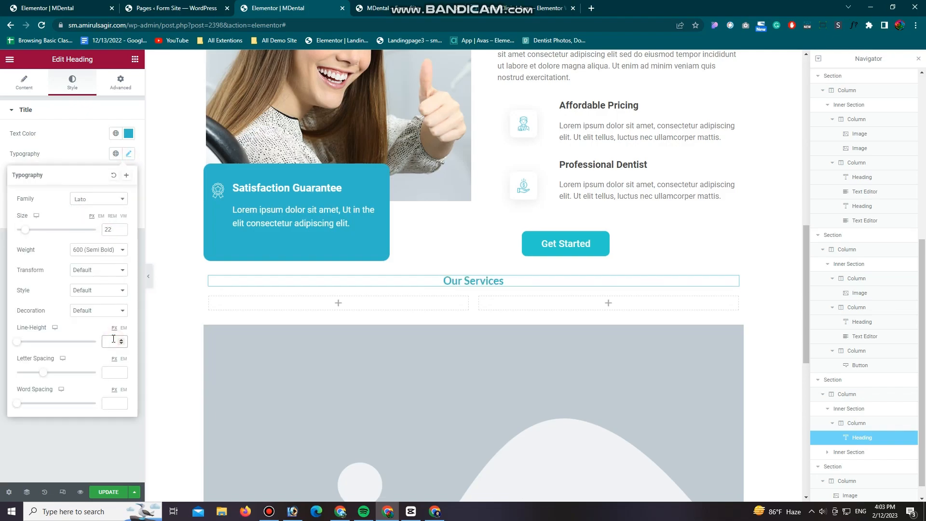
click(93, 423)
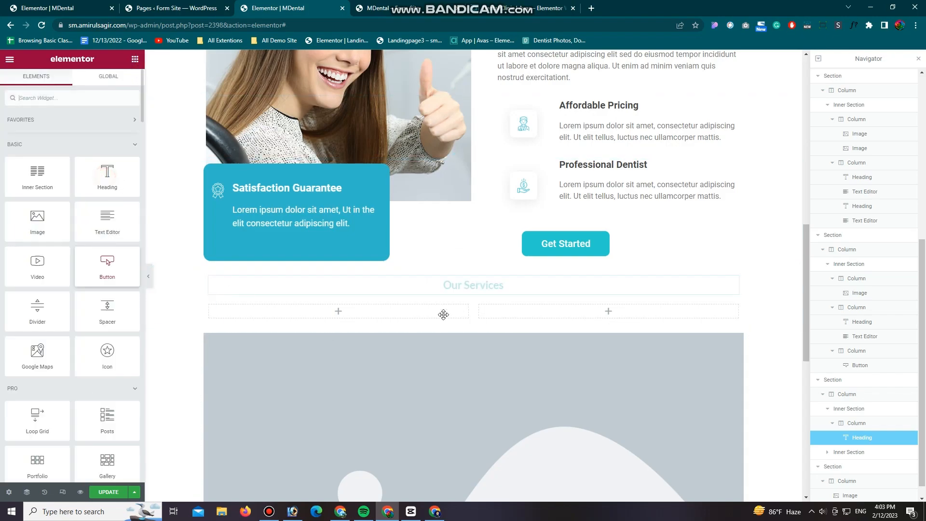
Step: Add a second centred heading below Our Services with the text "What Services We Offer" copied from the reference page
drag(470, 292, 440, 295)
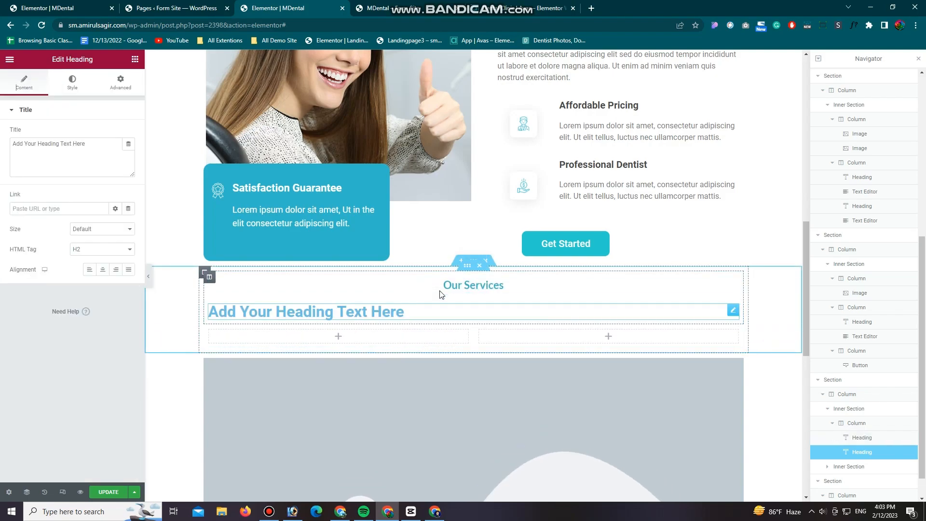
click(486, 7)
click(580, 156)
drag(576, 162, 365, 161)
key(ctrl+c)
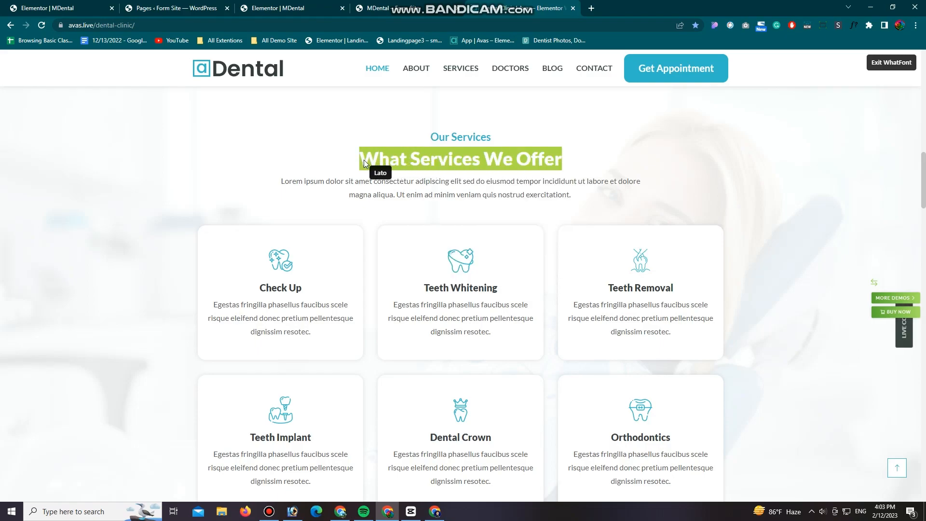
click(364, 163)
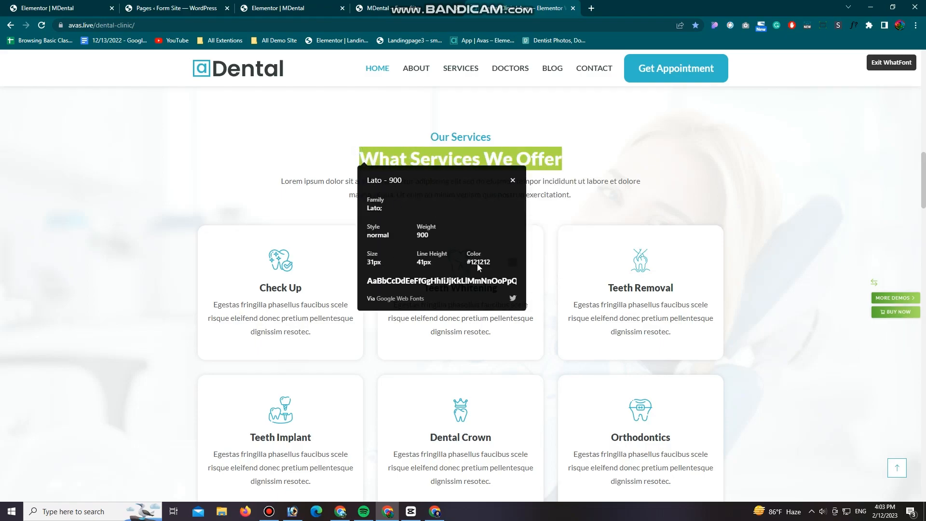
click(296, 8)
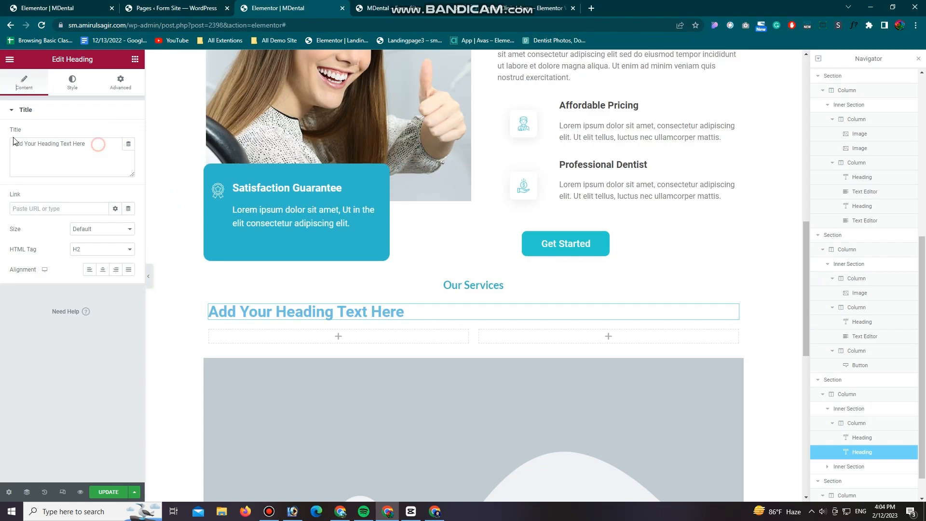
drag(13, 141, 96, 177)
key(ctrl+v)
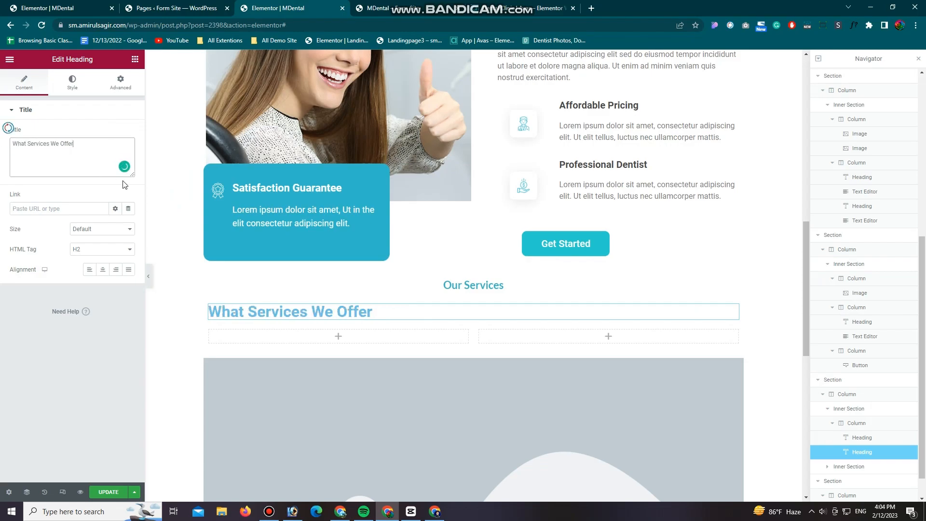
click(103, 269)
Step: Set the What Services We Offer heading's text color to #484848
click(121, 81)
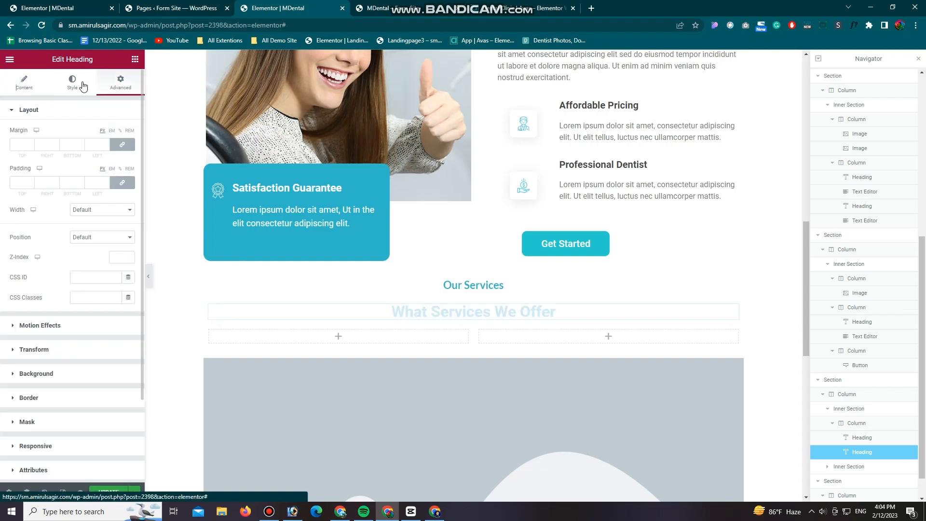
click(75, 81)
click(128, 134)
text(#484848)
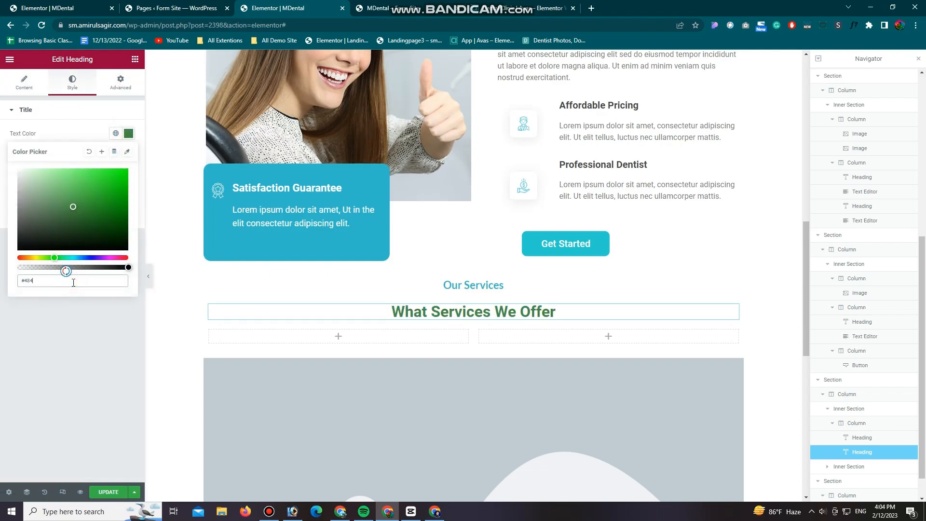
Step: Set the What Services We Offer heading's typography to Lato with size 39 px and line height 39 px
click(129, 153)
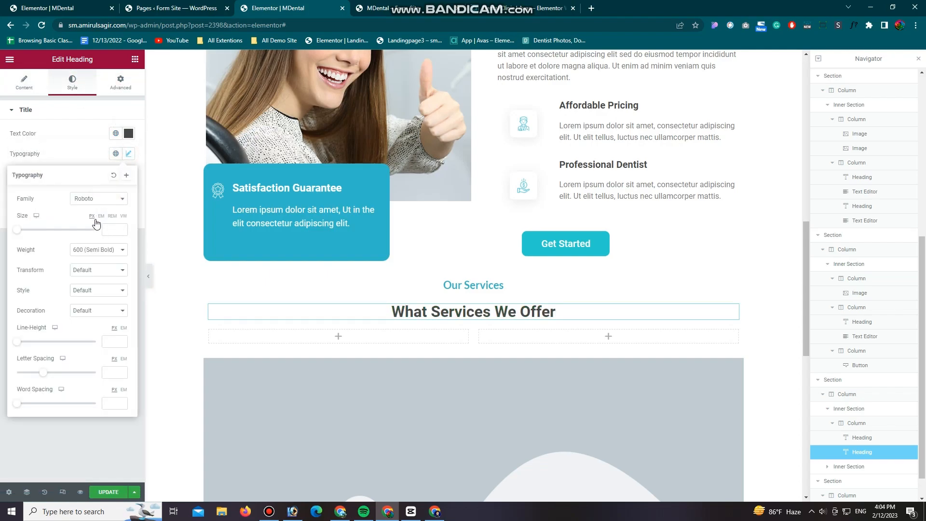
click(98, 198)
text(lato)
click(88, 241)
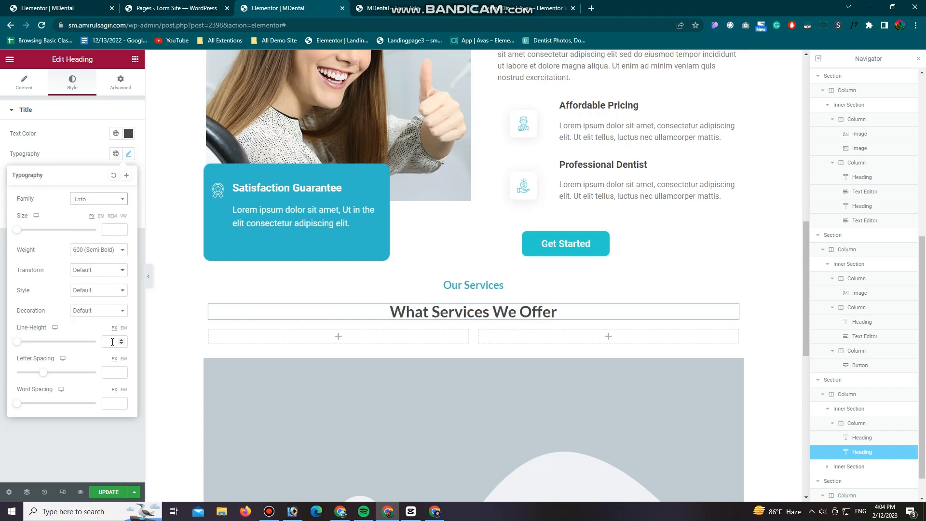
text(39)
click(109, 372)
text(22)
key(BackSpace)
key(BackSpace)
text(39)
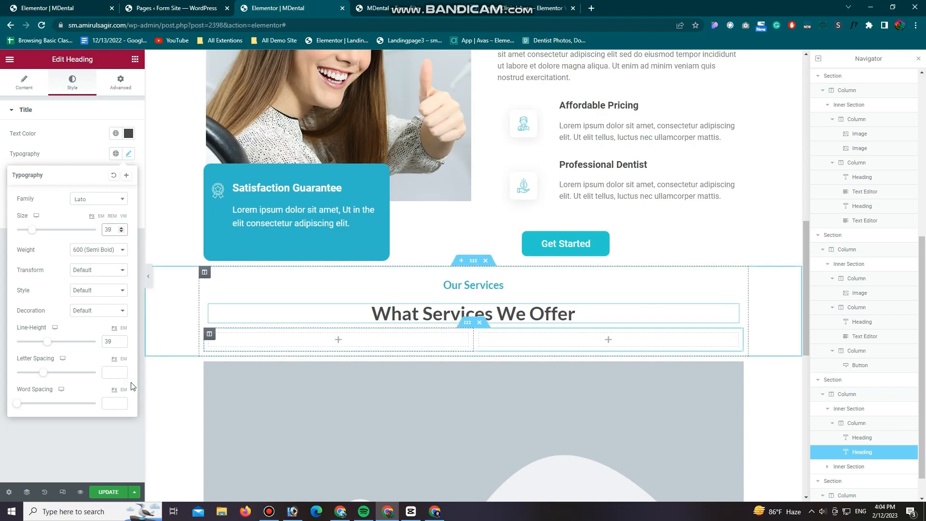
click(76, 459)
Step: Add a text editor below the What Services We Offer heading and start a new paragraph before "Ut elit tellus"
click(135, 59)
drag(35, 182, 458, 338)
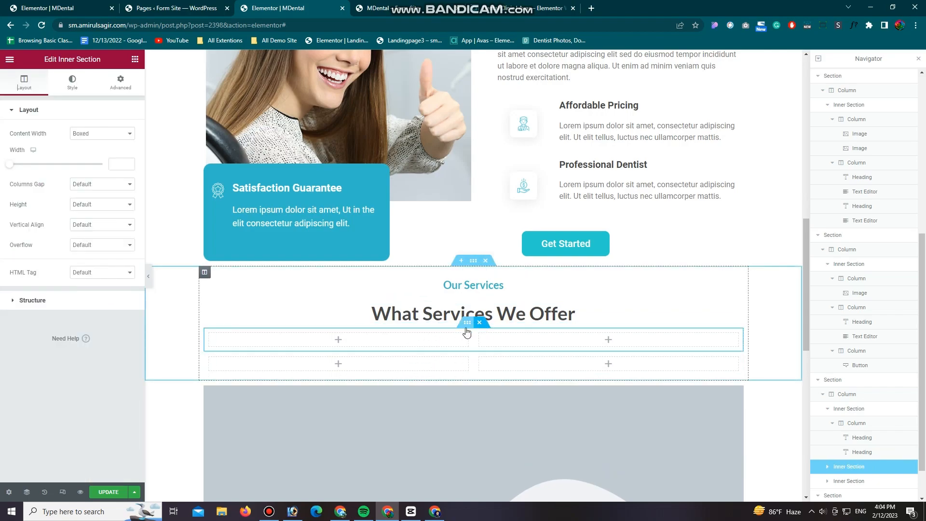
click(135, 60)
drag(109, 238, 453, 318)
key(Return)
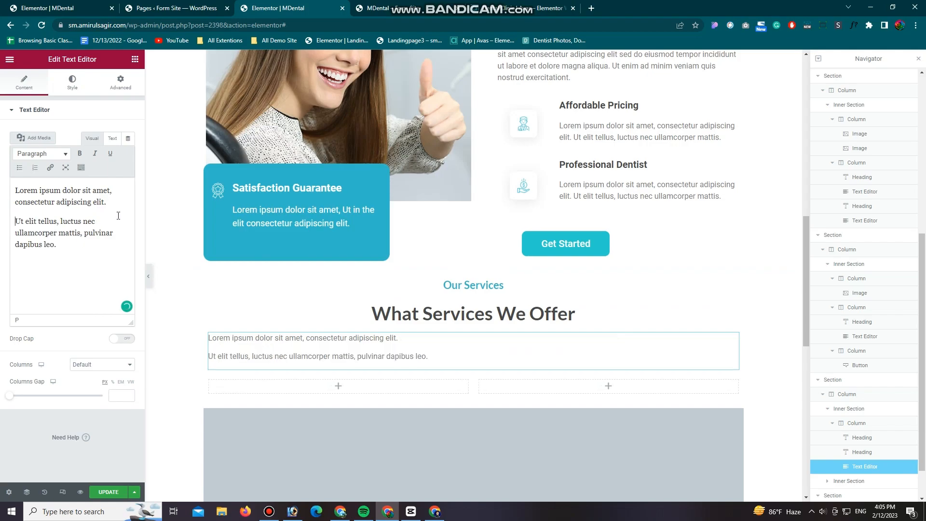
Step: Centre the services description text and change its text color to dark grey
click(72, 82)
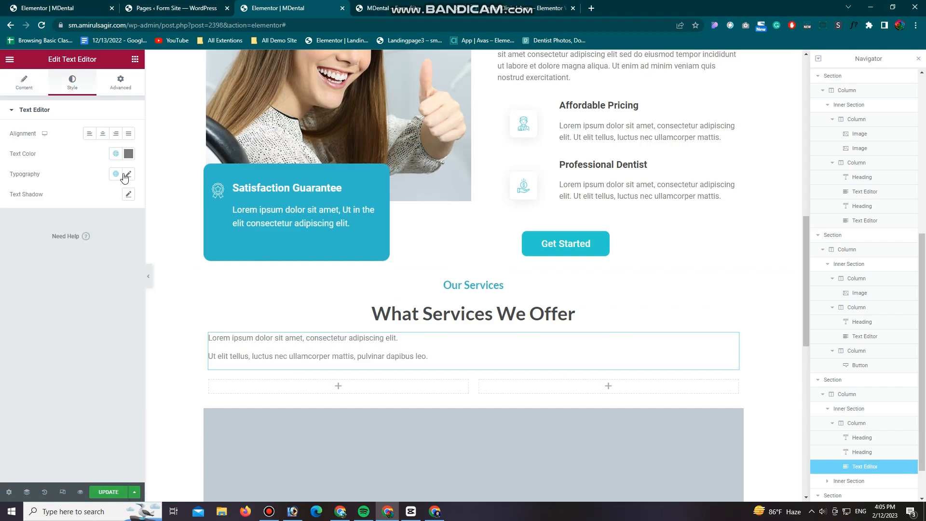
click(102, 134)
click(129, 155)
click(62, 337)
Step: Set the services description's typography to Lato with size 18 px and line height 20 px
click(128, 174)
click(100, 218)
text(lato)
click(86, 261)
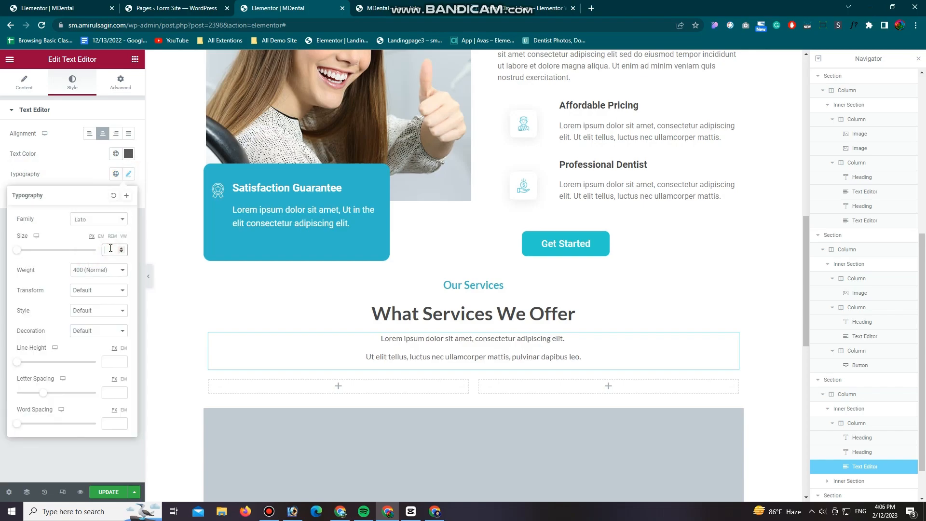
click(110, 248)
text(18)
click(110, 362)
text(20)
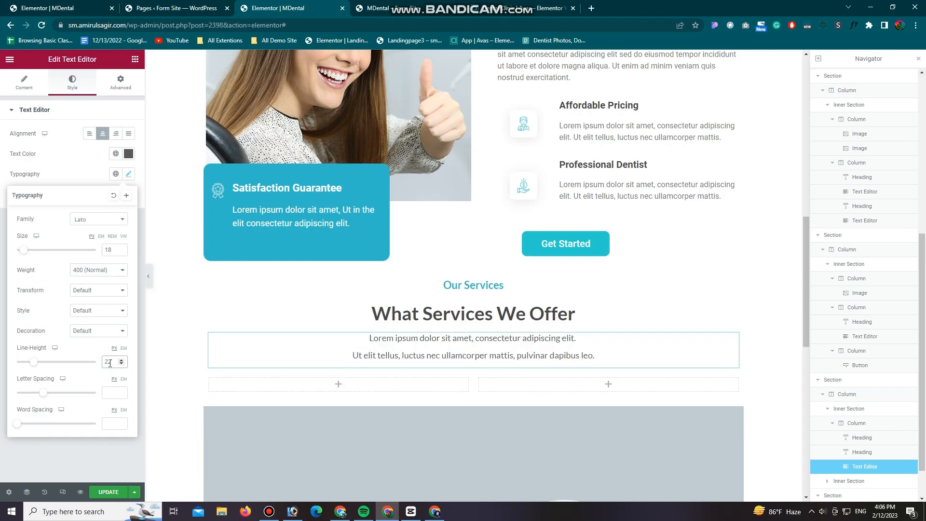
key(Down)
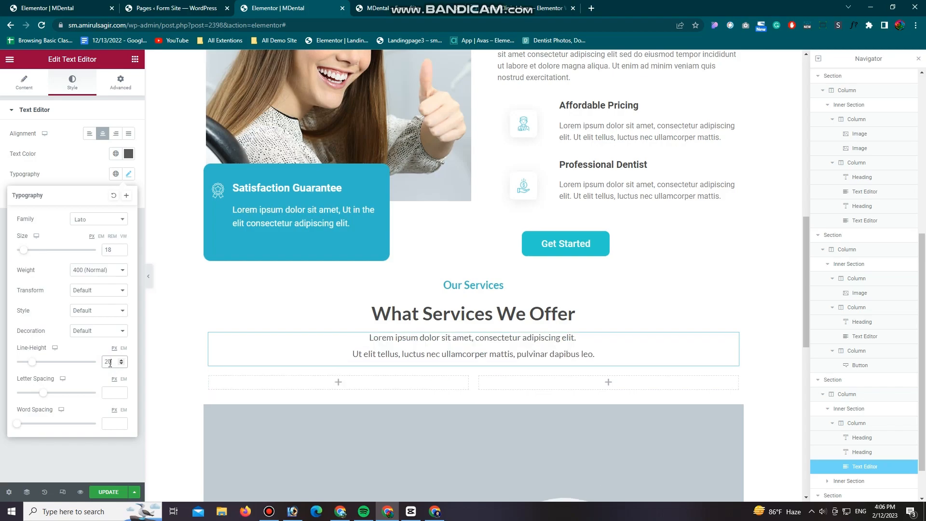
Step: Save the page and compare the Our Services block in the live preview with the dental clinic reference page
click(103, 493)
scroll(292, 401, down, 3)
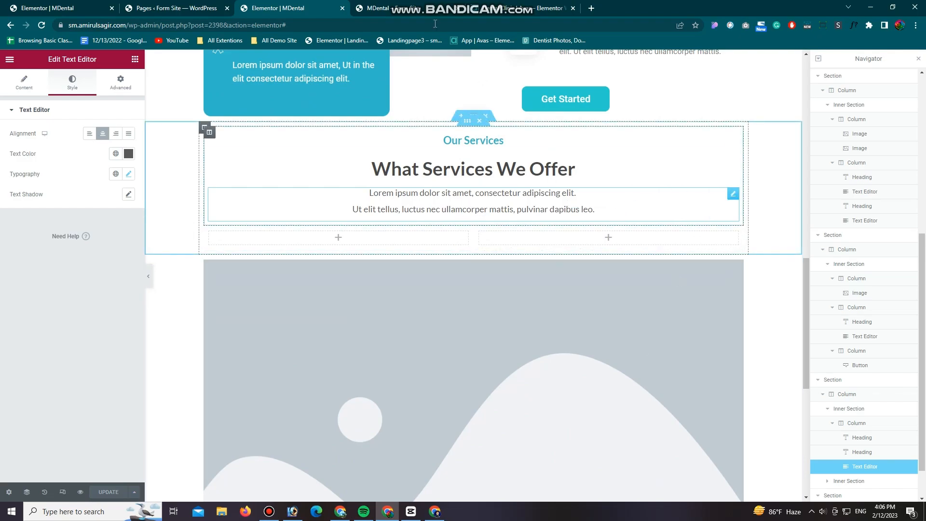
click(419, 8)
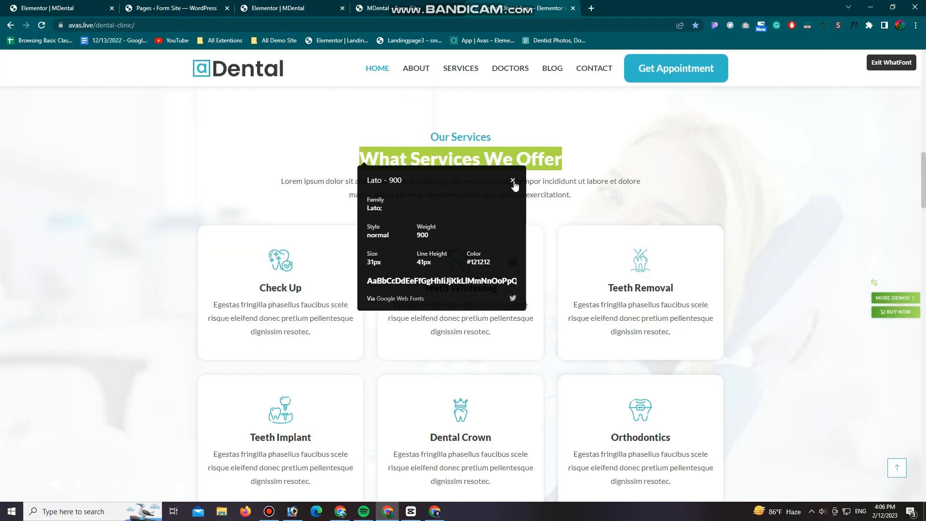
click(513, 182)
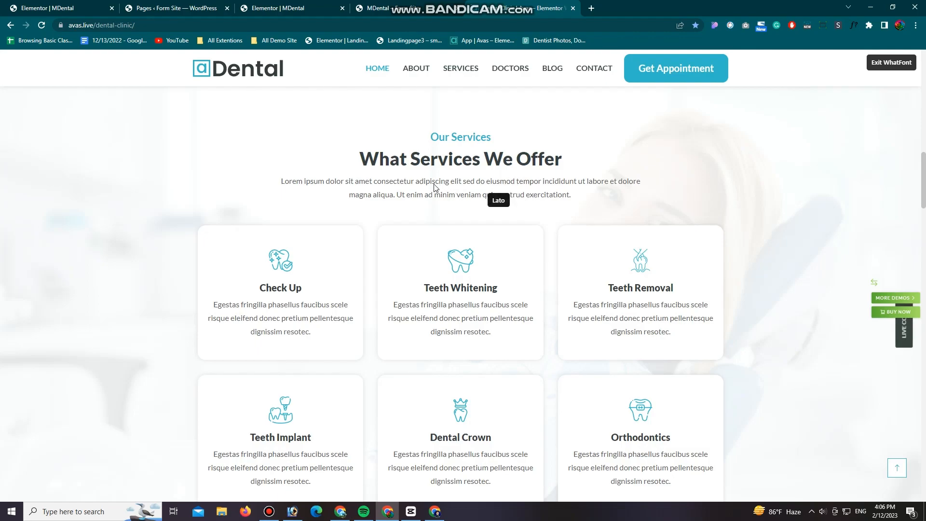
click(418, 8)
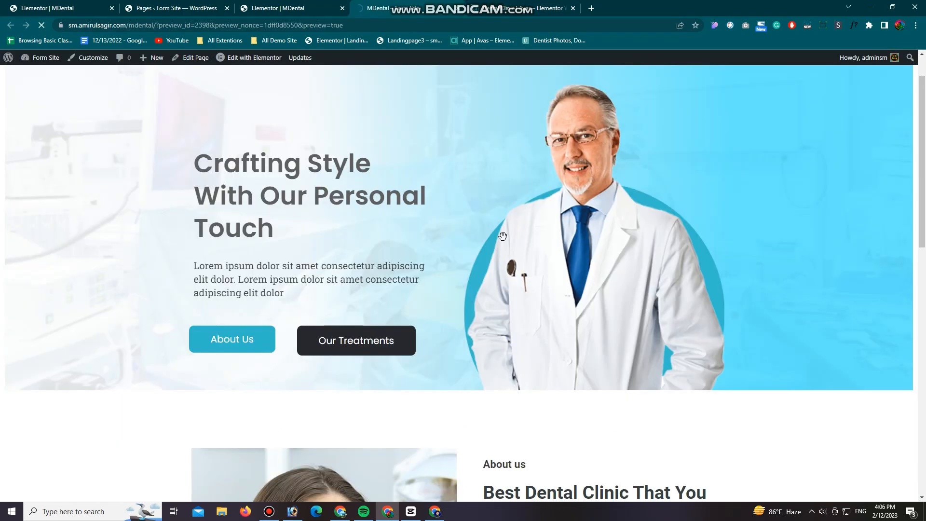
scroll(502, 236, down, 2)
scroll(503, 236, down, 10)
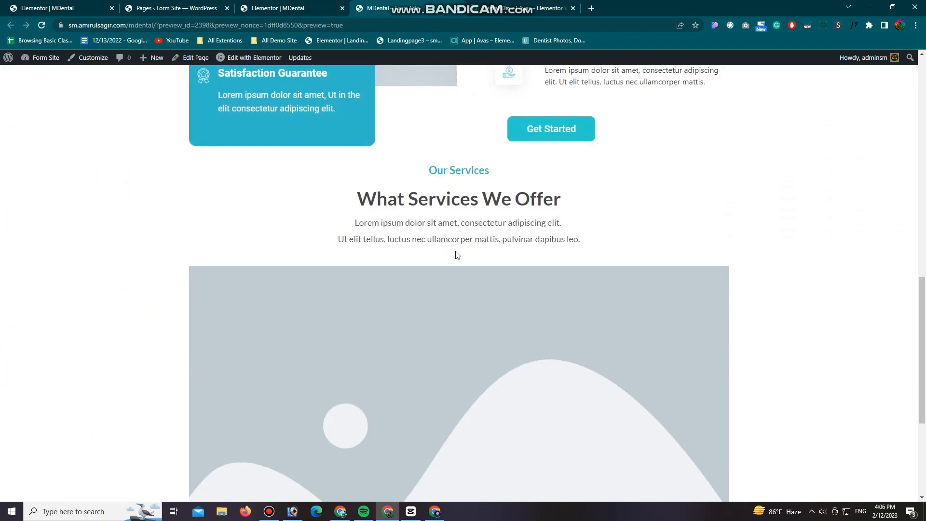
Step: Set the Our Services section's padding to 150 px at the top and 100 px at the bottom, and save the page
click(260, 9)
click(473, 116)
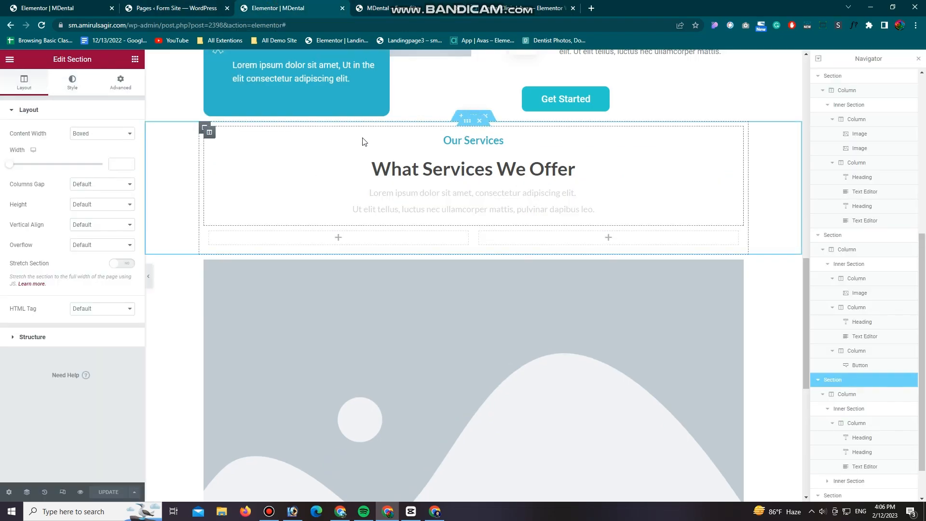
click(121, 87)
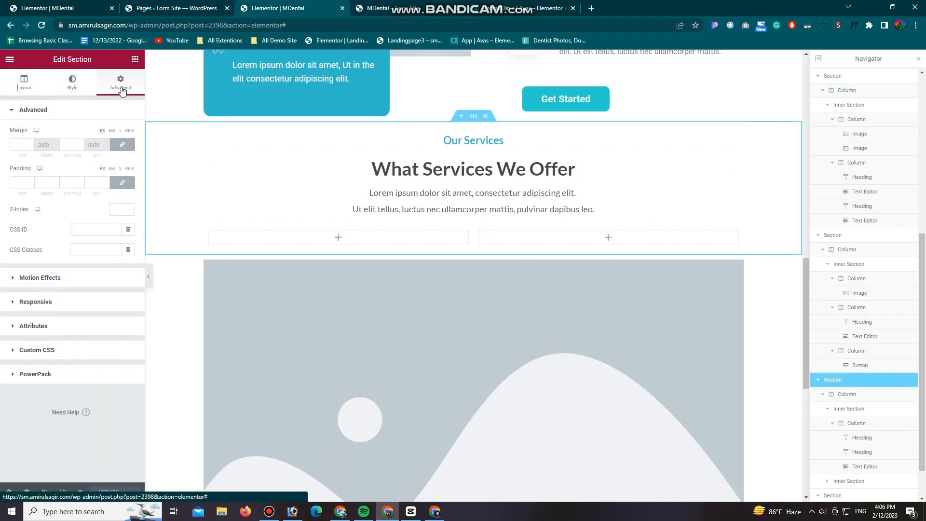
click(122, 183)
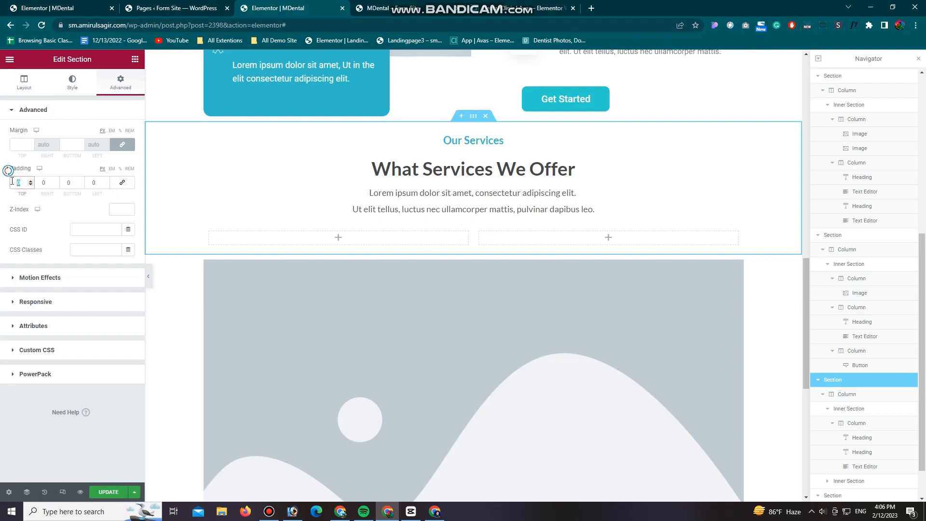
text(150)
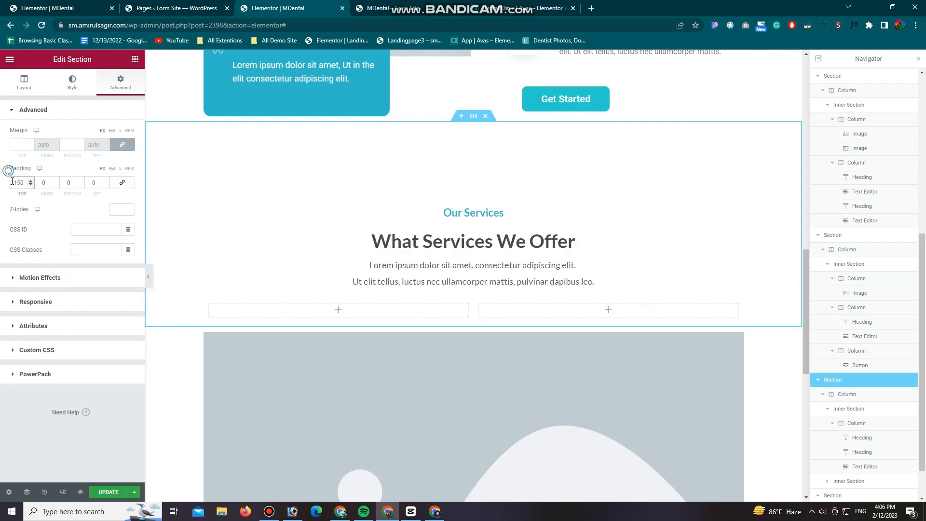
double_click(68, 184)
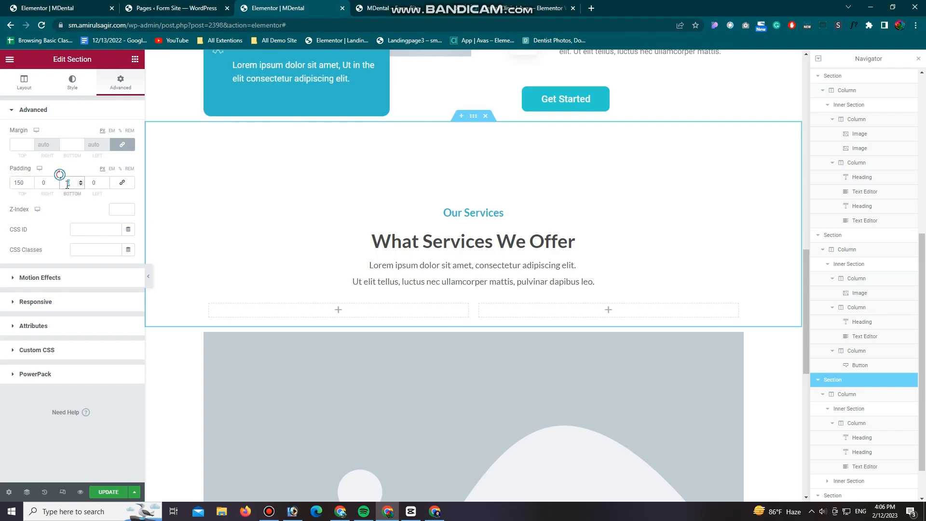
text(100)
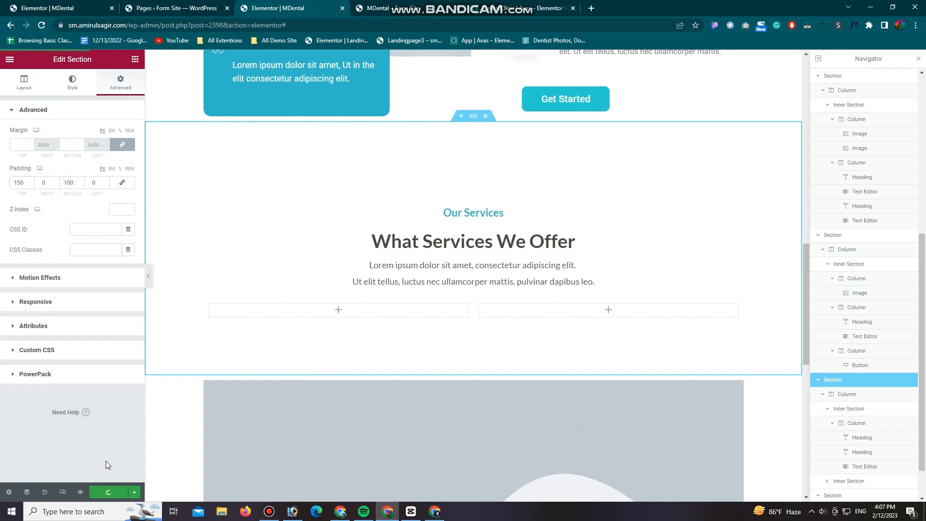
Step: Add an image widget to the first column of the inner section below the services description and duplicate that column
click(134, 59)
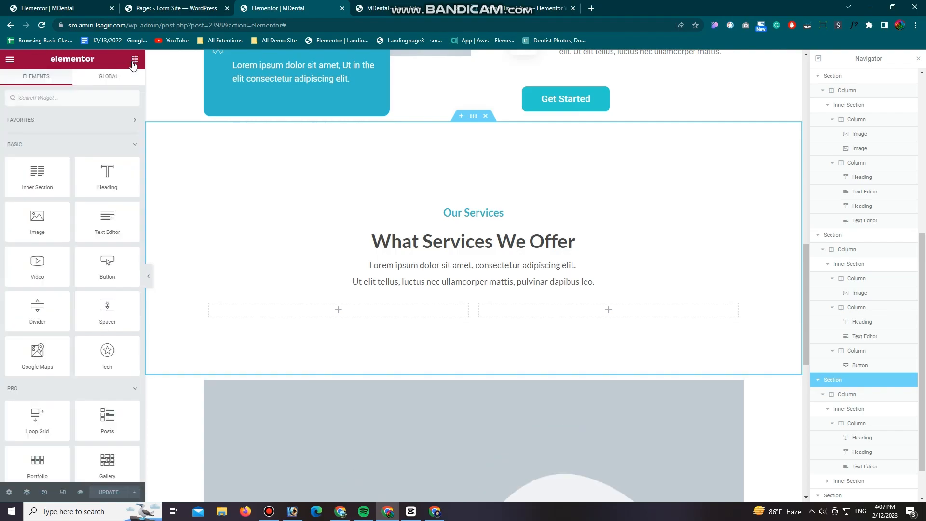
drag(243, 317, 343, 314)
right_click(209, 306)
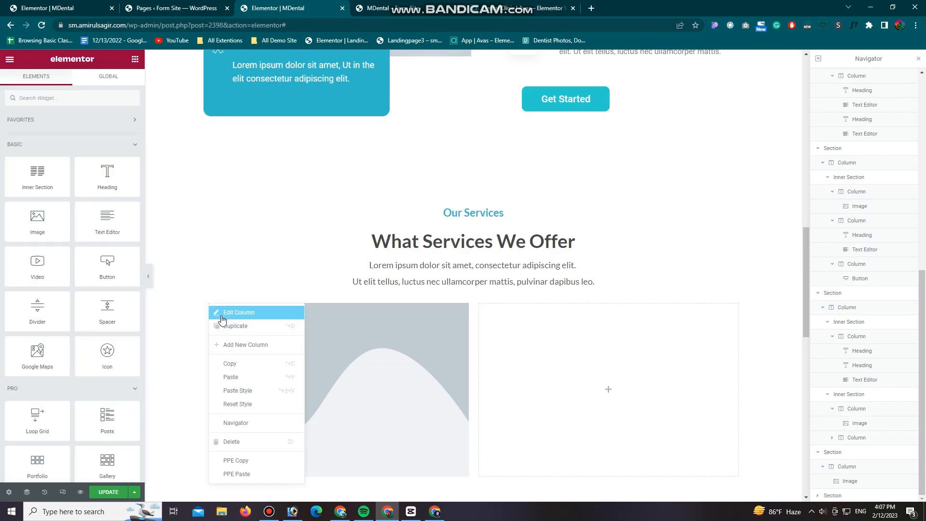
click(230, 331)
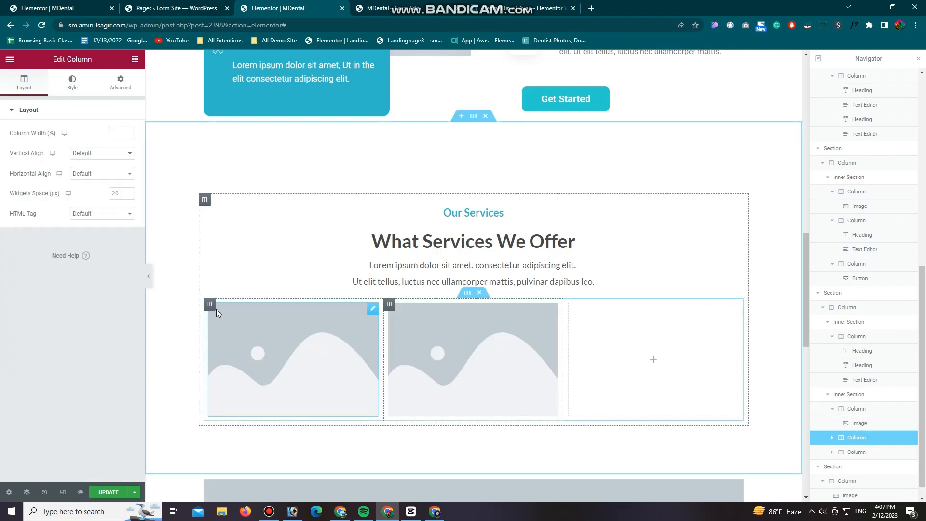
Step: Add a heading widget below the placeholder image in the first of the three service columns
click(305, 352)
click(135, 59)
drag(107, 176, 263, 409)
scroll(348, 211, down, 3)
Step: Inspect the font details of the Check Up card title on the dental clinic reference page
click(511, 9)
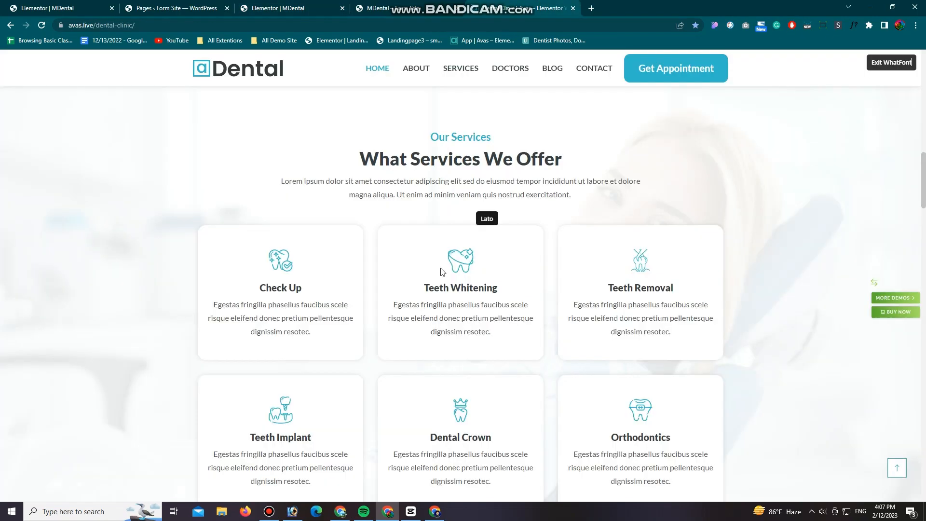
scroll(294, 271, down, 2)
drag(299, 192, 277, 194)
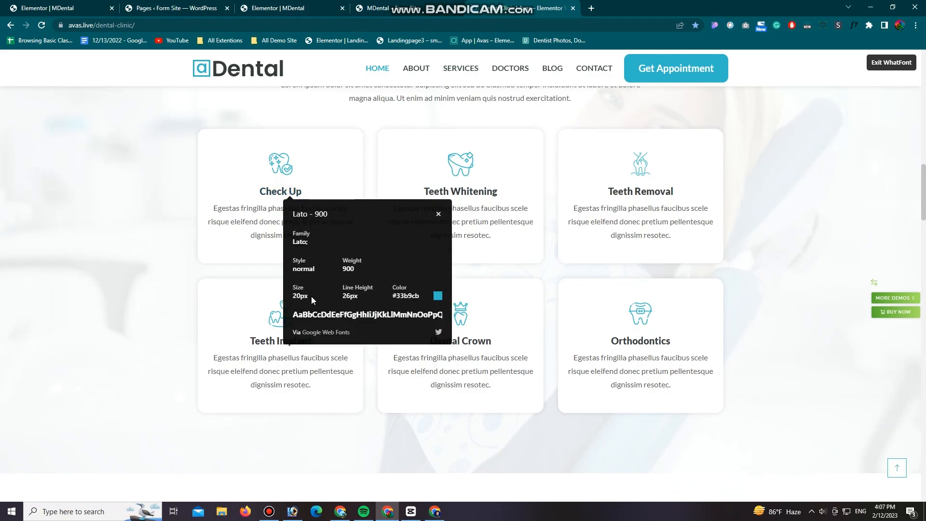
click(438, 214)
click(891, 63)
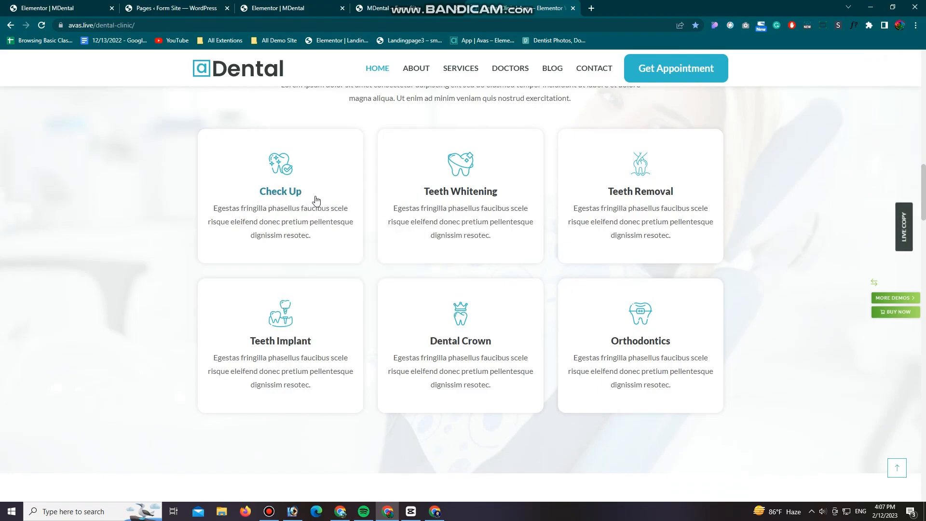
Step: Copy the Check Up title from the reference page into the new heading and centre it
drag(318, 195, 270, 189)
click(299, 5)
triple_click(85, 146)
text(Check Up)
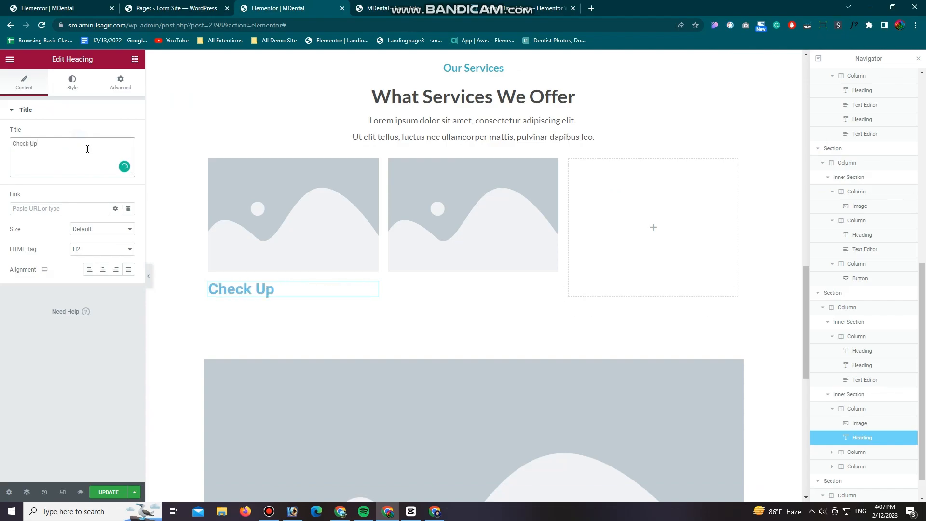
click(102, 269)
Step: Set the Check Up heading's text color to #434343
click(73, 82)
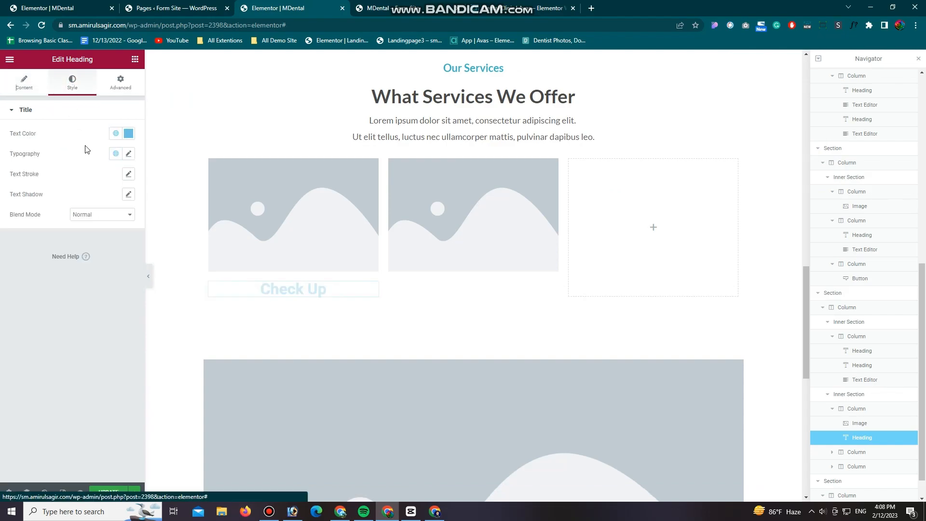
click(128, 135)
key(BackSpace)
key(BackSpace)
key(BackSpace)
key(BackSpace)
key(BackSpace)
key(BackSpace)
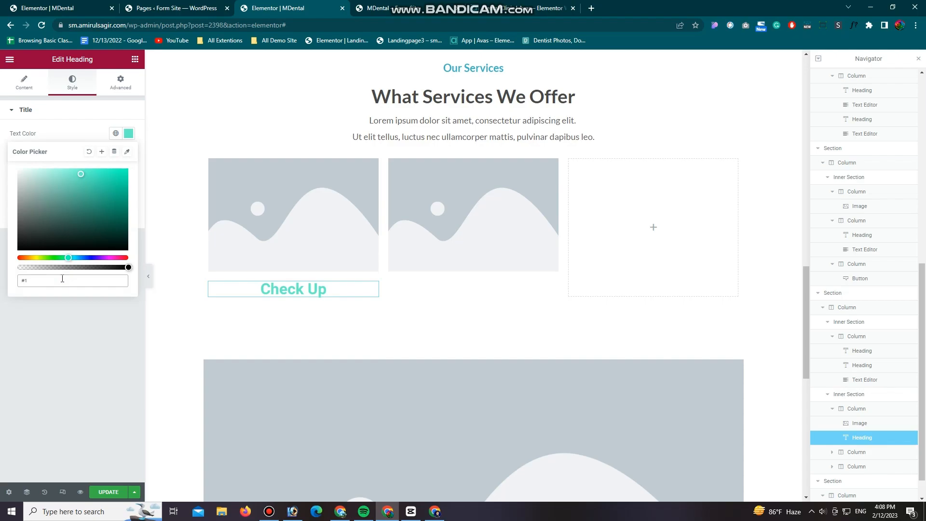
text(434343)
key(Return)
Step: Set the Check Up heading's font size to 22 px in its typography settings
click(128, 154)
click(111, 232)
text(1)
text(22)
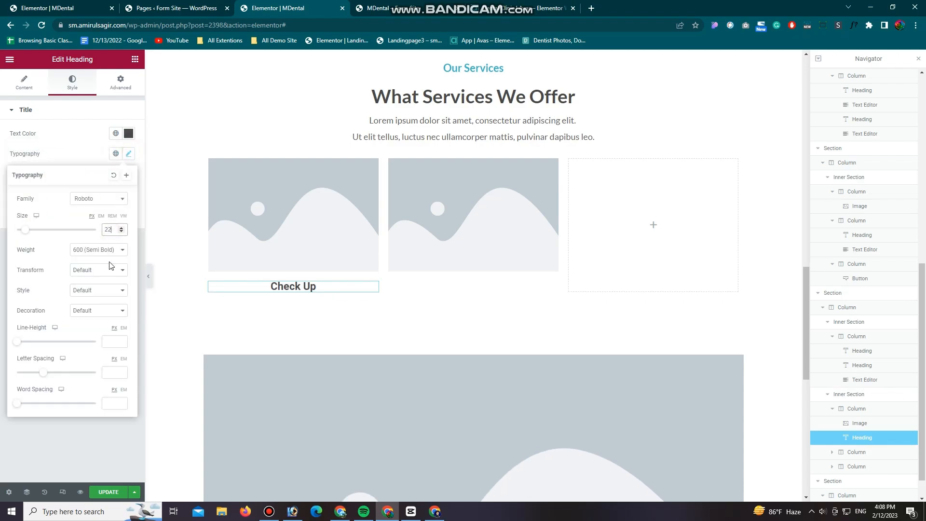
click(75, 439)
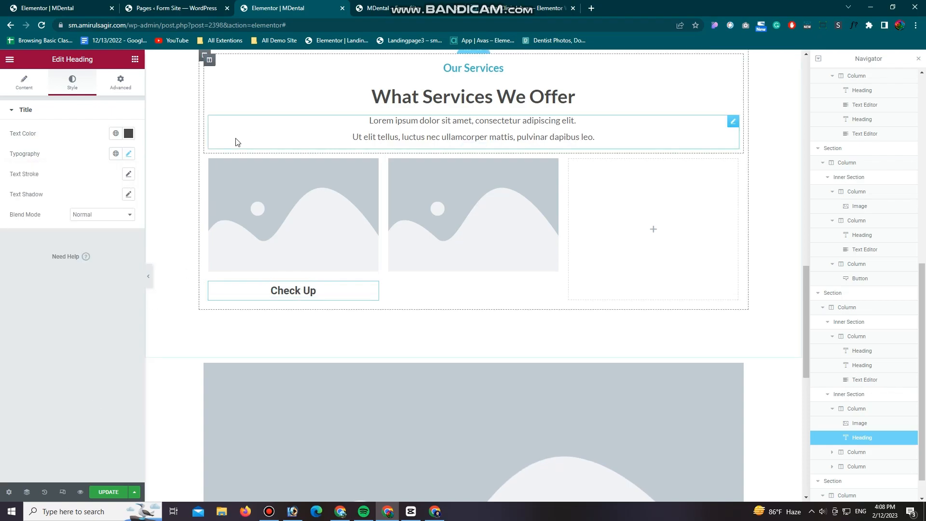
Step: Add a text editor below the Check Up heading and replace its text with the Check Up description copied from the reference page
click(135, 60)
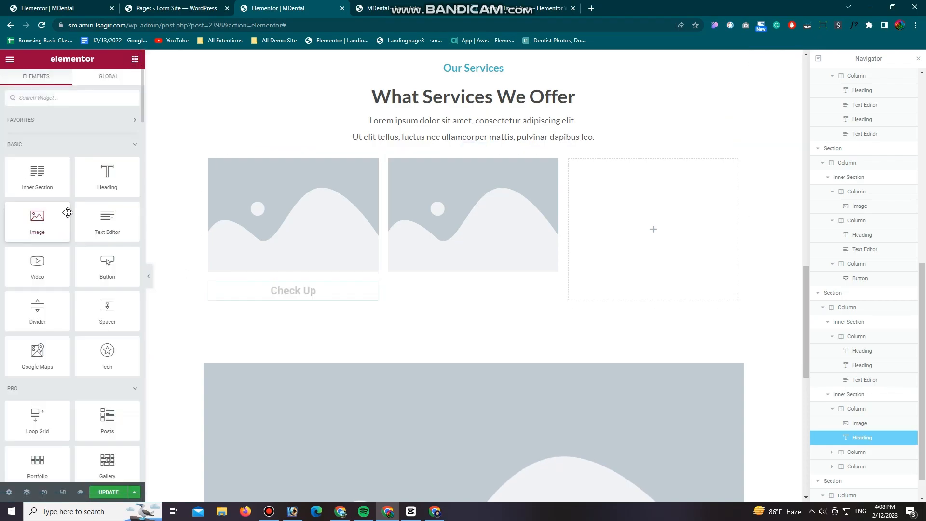
drag(107, 222, 286, 299)
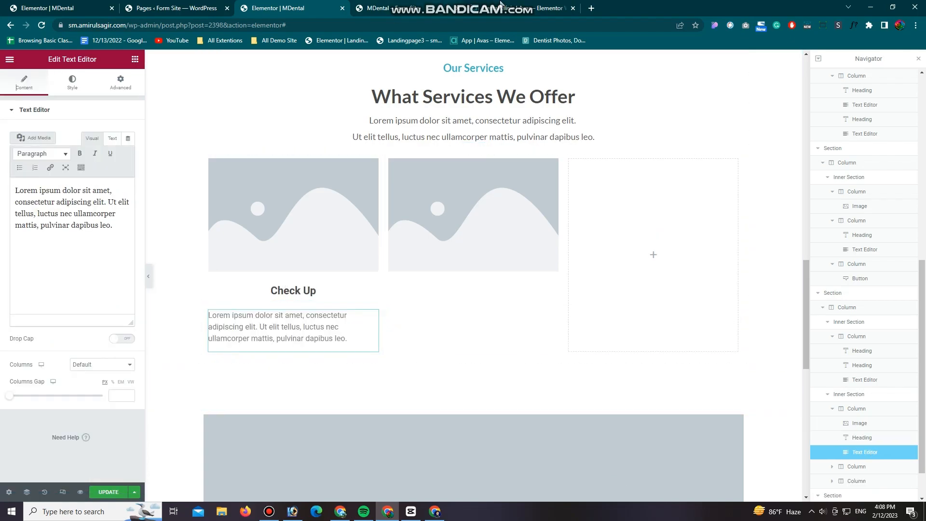
click(447, 8)
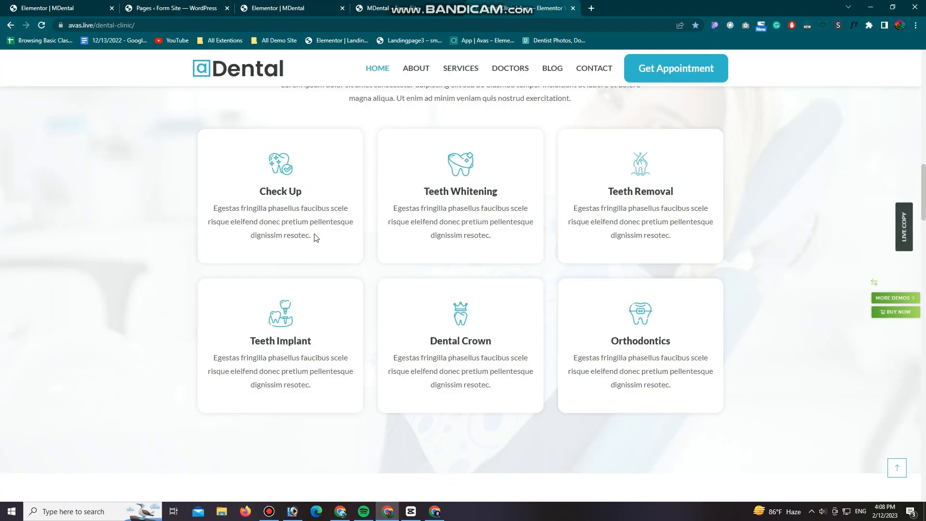
drag(292, 237, 214, 213)
key(ctrl+c)
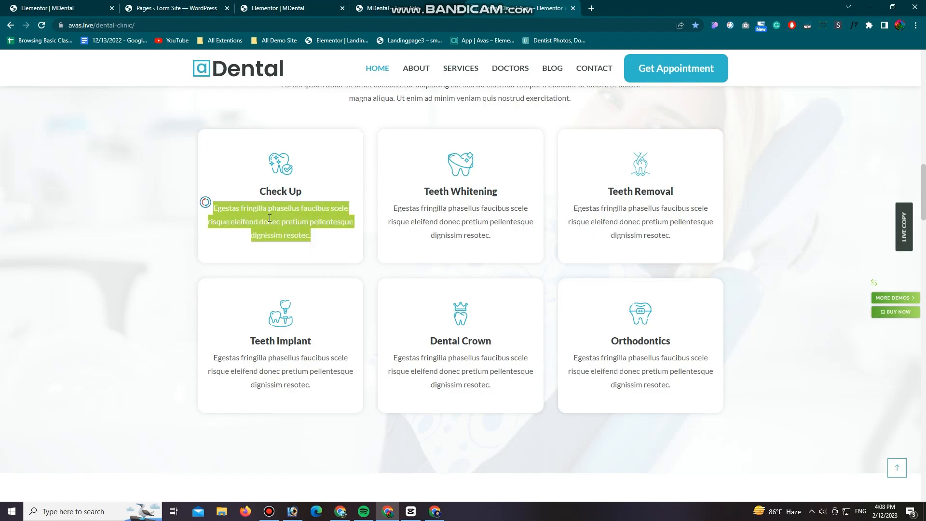
click(271, 6)
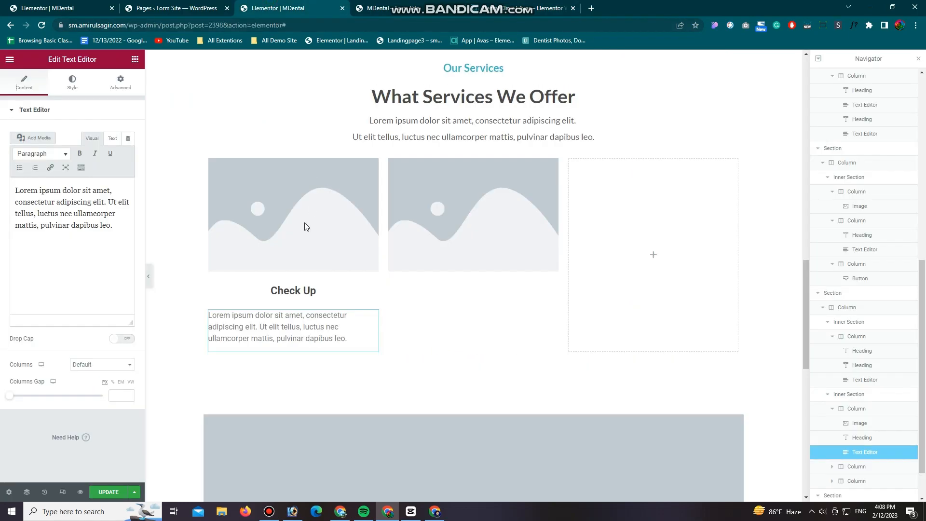
drag(29, 207, 10, 189)
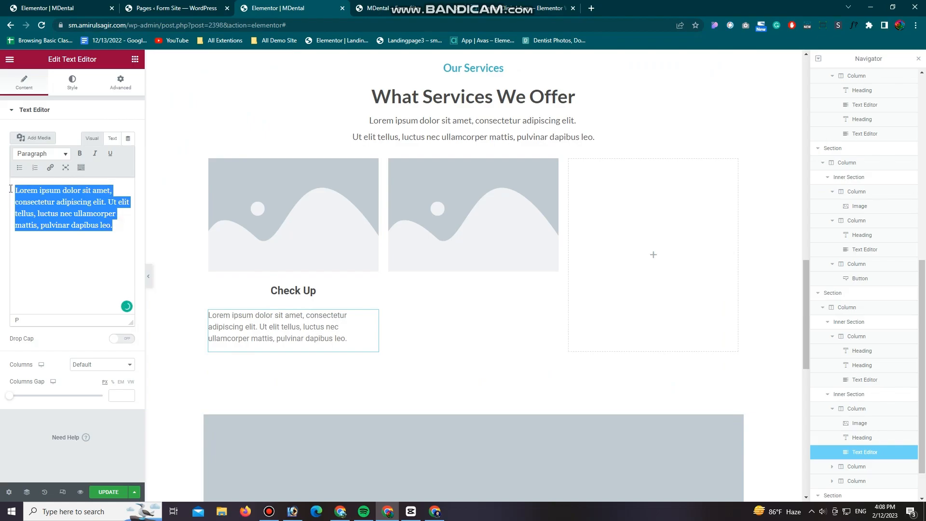
key(ctrl+v)
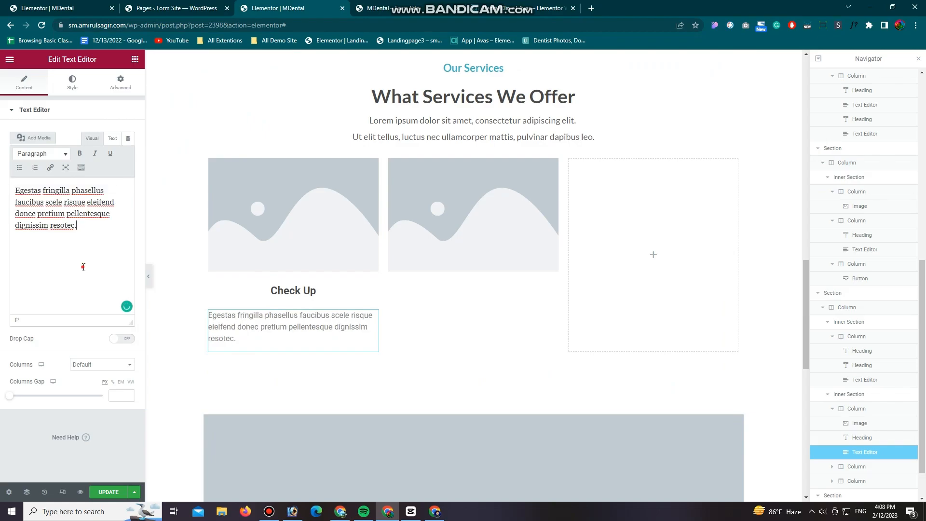
Step: Centre the Check Up description and change its text color to dark grey
click(73, 82)
click(102, 134)
click(129, 153)
click(17, 250)
Step: Set the Check Up description's font size to 18 px, adjust its line height and save the page
click(128, 173)
click(109, 249)
text(18)
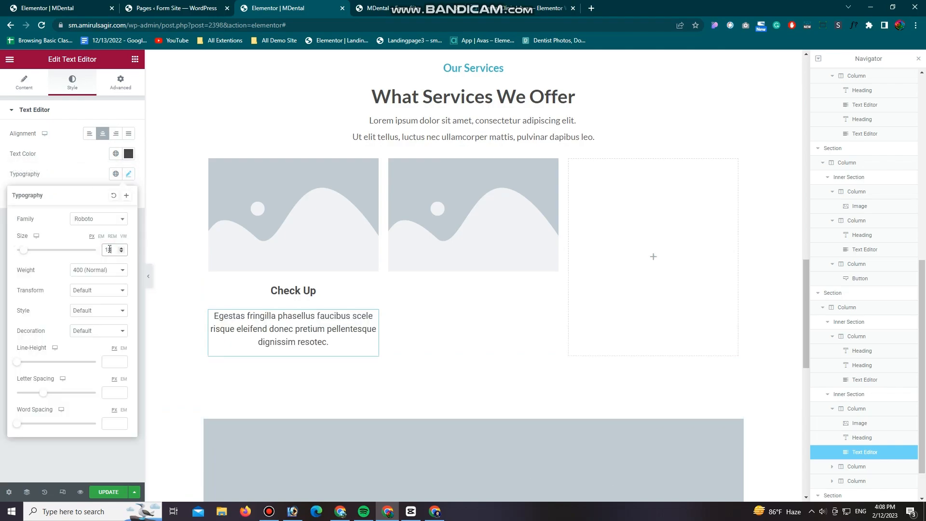
click(105, 362)
text(22)
click(118, 492)
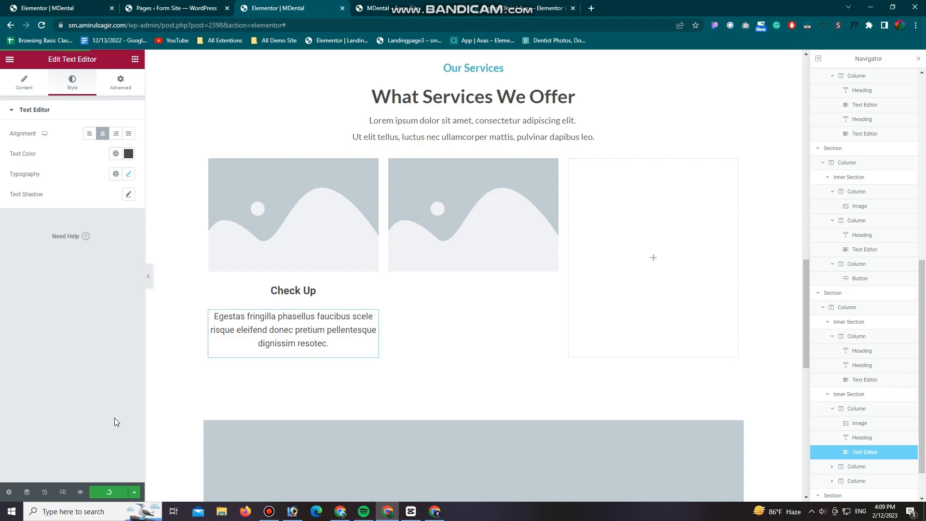
Step: Replace the placeholder image above the Check Up heading with the tooth icon asset-70.png from the media library
click(297, 215)
click(72, 164)
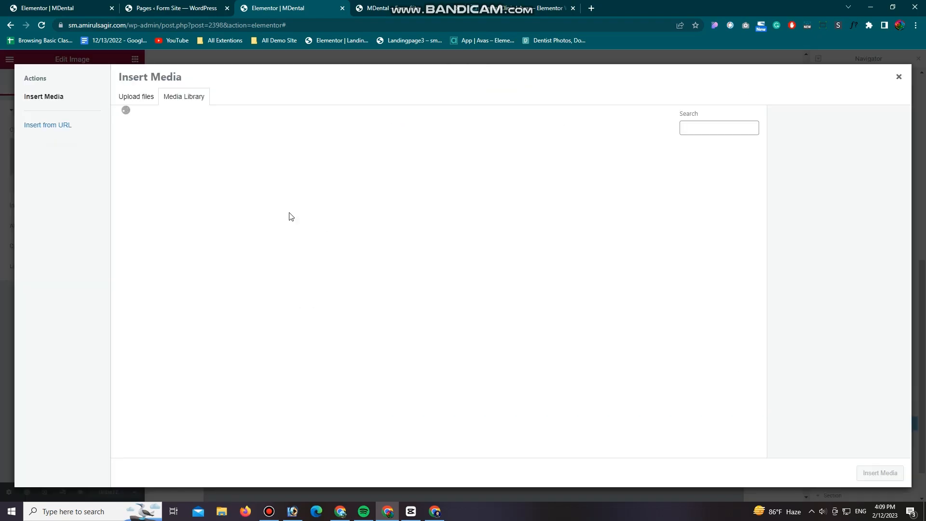
click(647, 176)
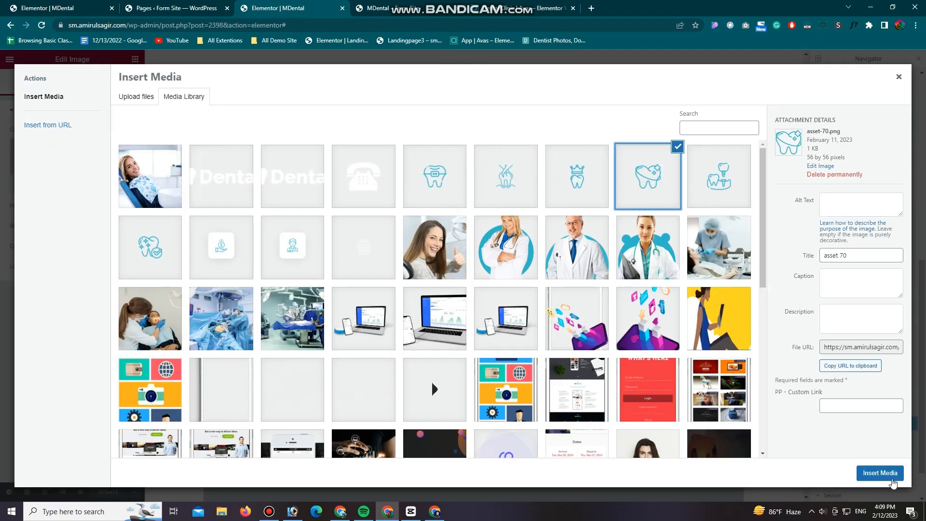
click(881, 473)
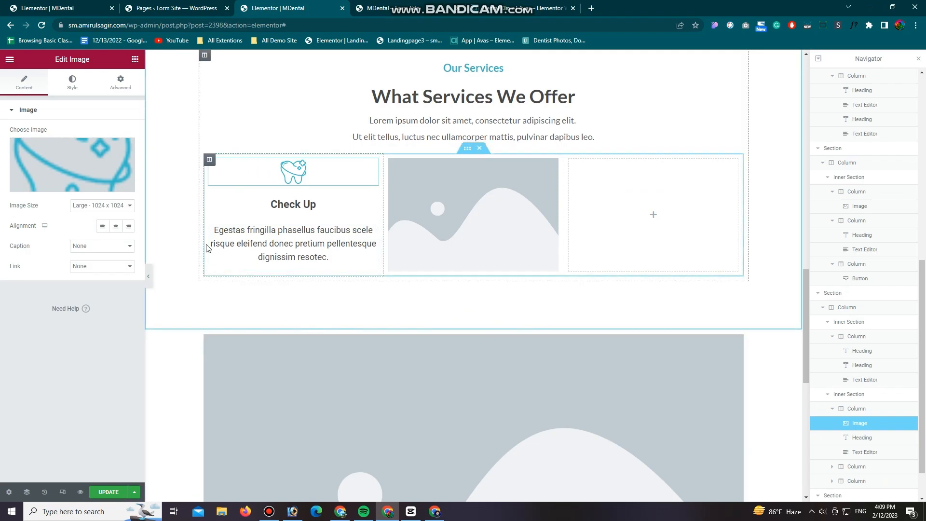
Step: Give the Our Services section a classic background using the media library photo of the smiling patient in a dental chair, after checking the reference page
click(209, 162)
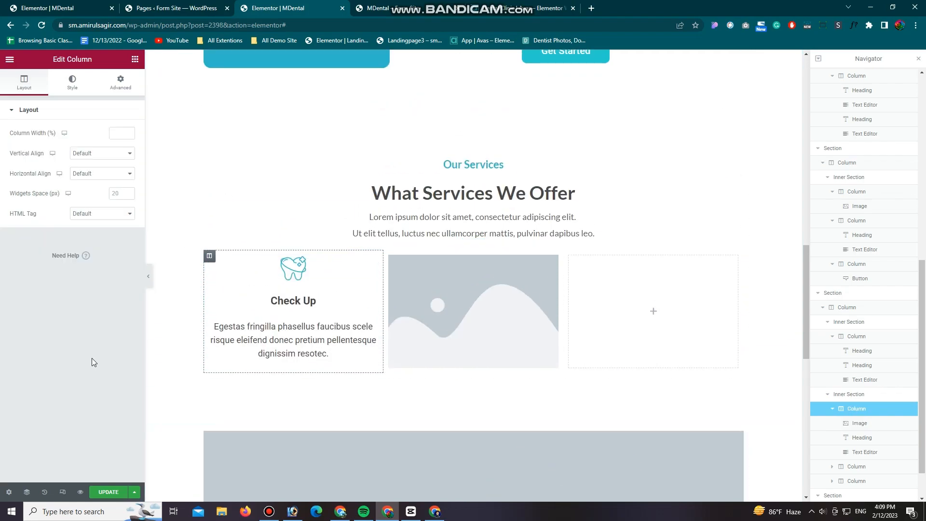
scroll(367, 203, up, 2)
click(349, 215)
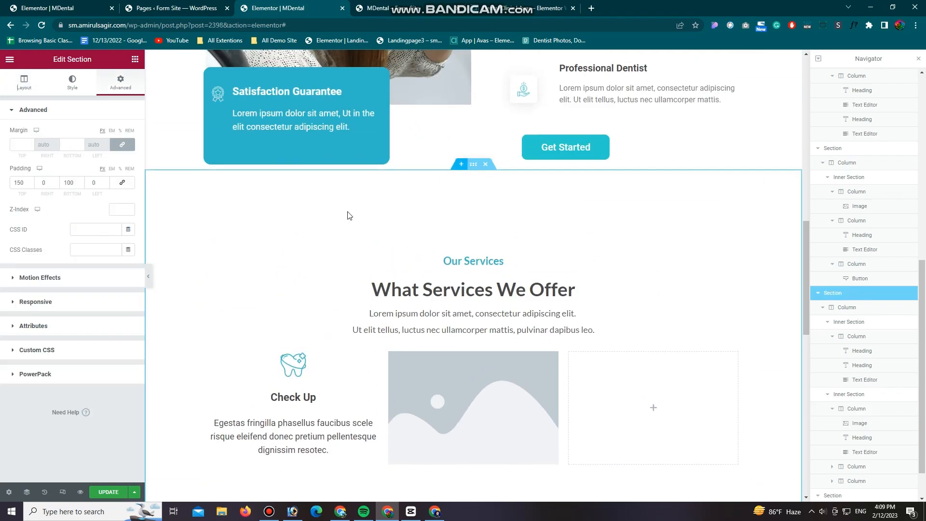
click(540, 7)
click(288, 9)
click(73, 84)
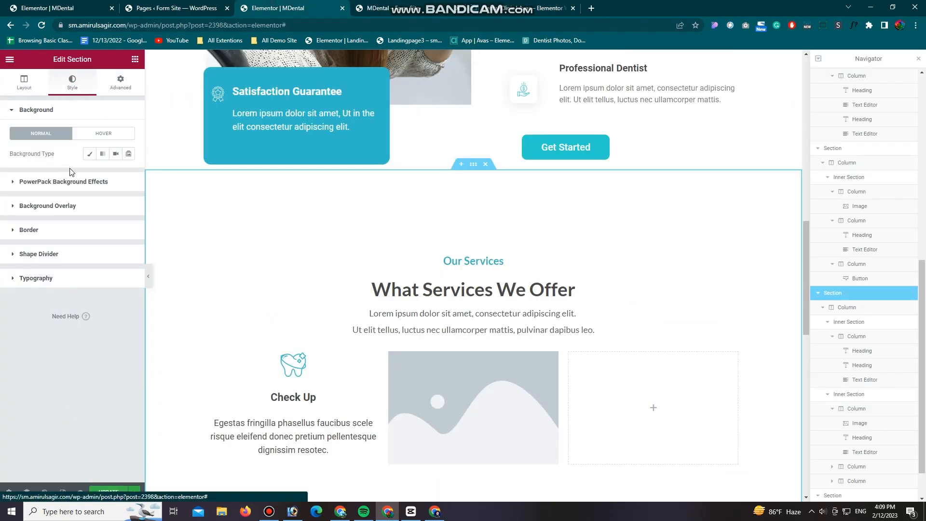
click(89, 153)
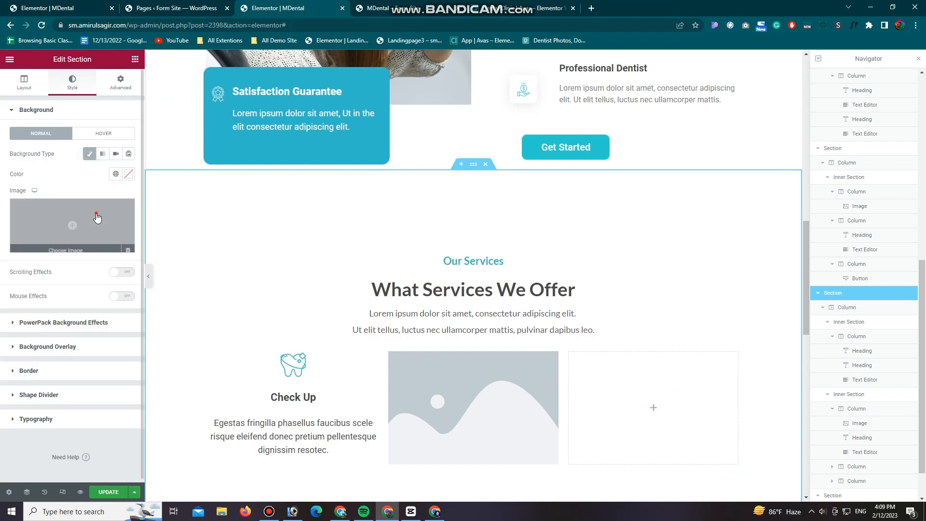
click(73, 223)
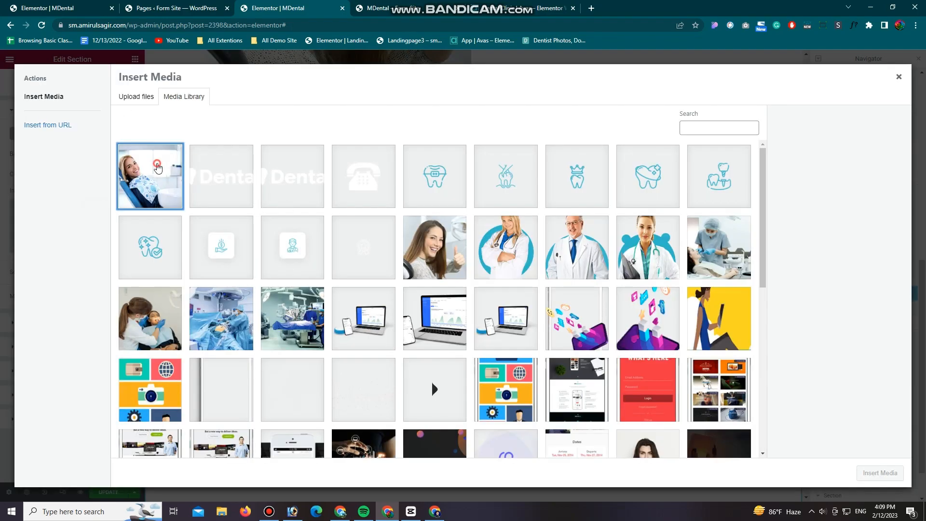
click(150, 176)
click(869, 476)
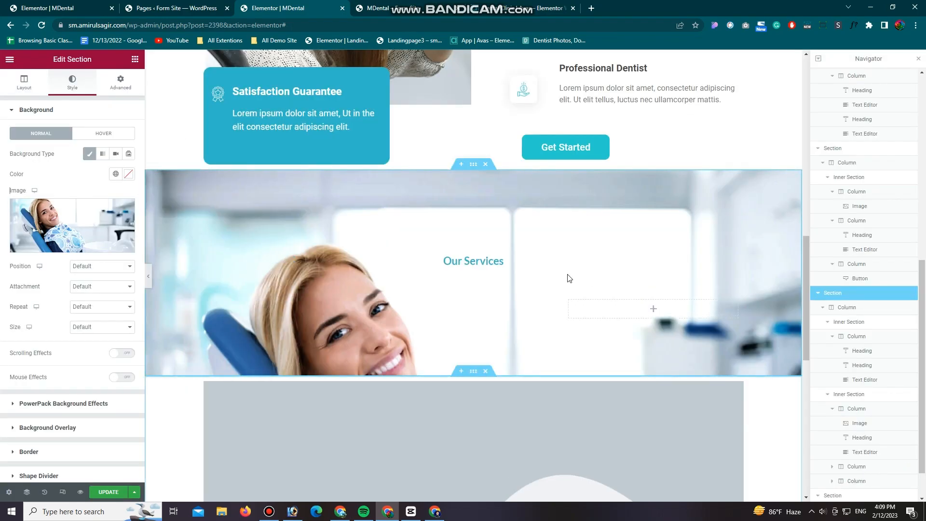
Step: Duplicate the inner section holding the three Check Up cards to add a second row of cards
scroll(589, 265, down, 4)
scroll(530, 386, down, 1)
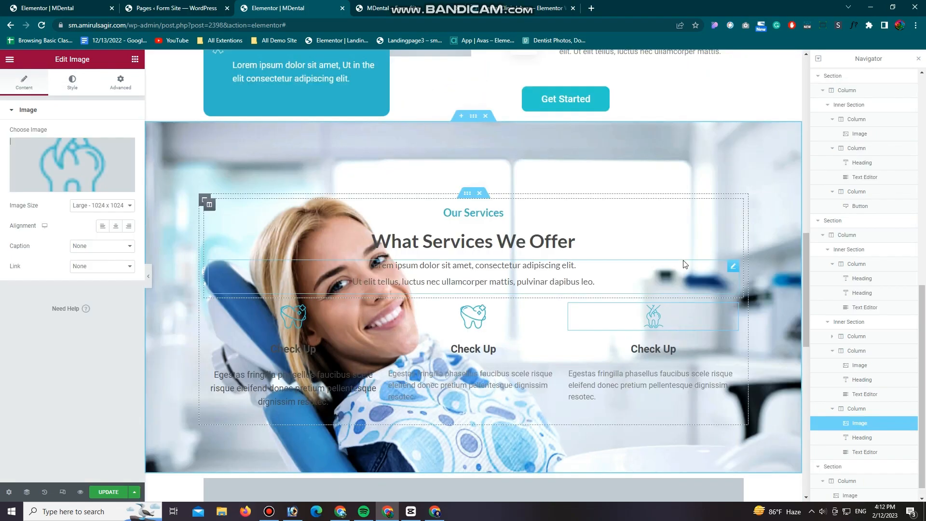
scroll(679, 259, down, 2)
scroll(482, 270, up, 1)
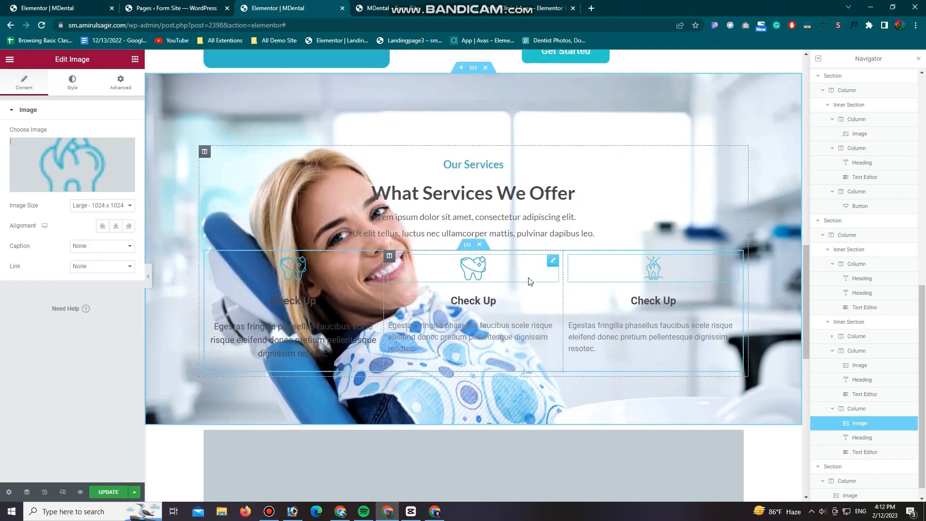
right_click(468, 245)
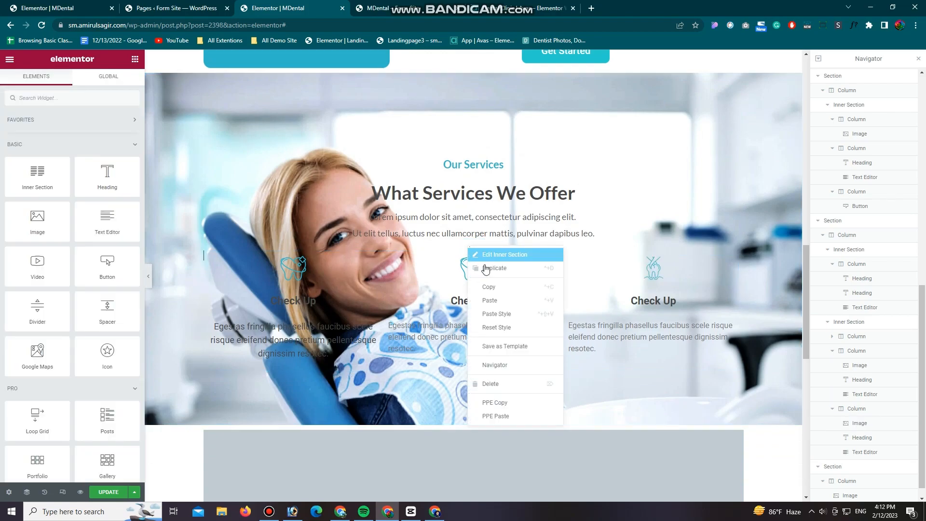
click(498, 273)
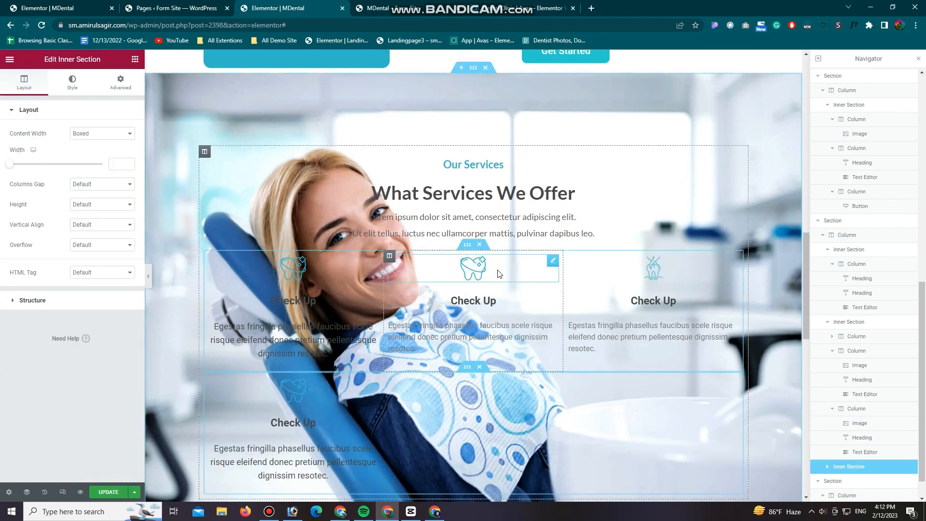
scroll(498, 273, up, 2)
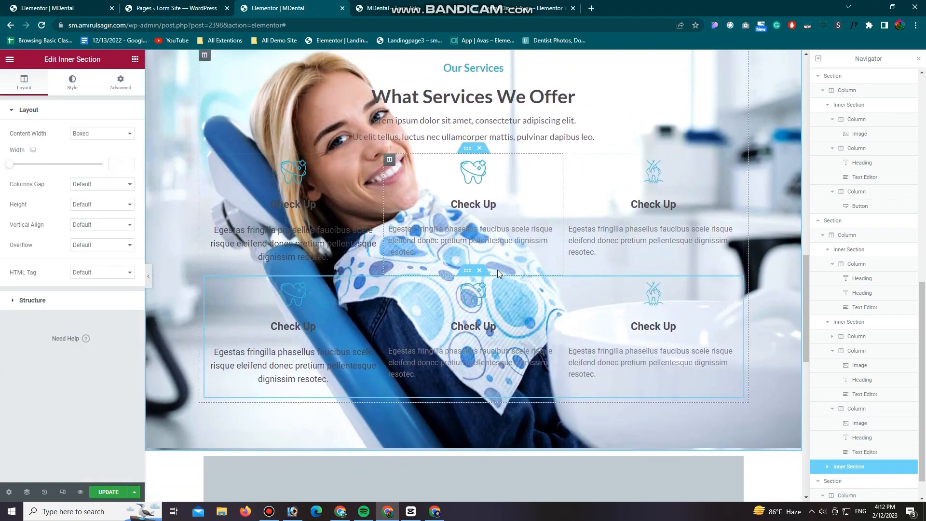
scroll(498, 275, down, 1)
scroll(498, 274, up, 1)
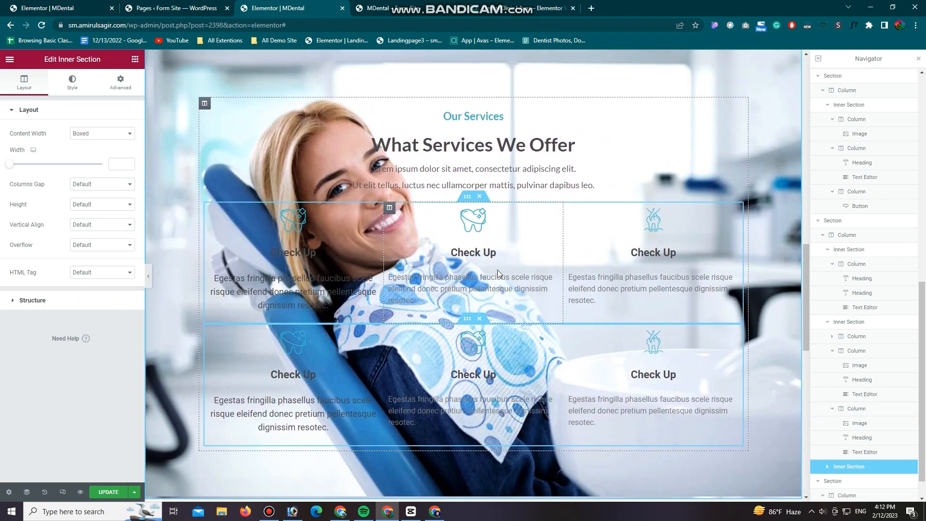
scroll(497, 271, up, 3)
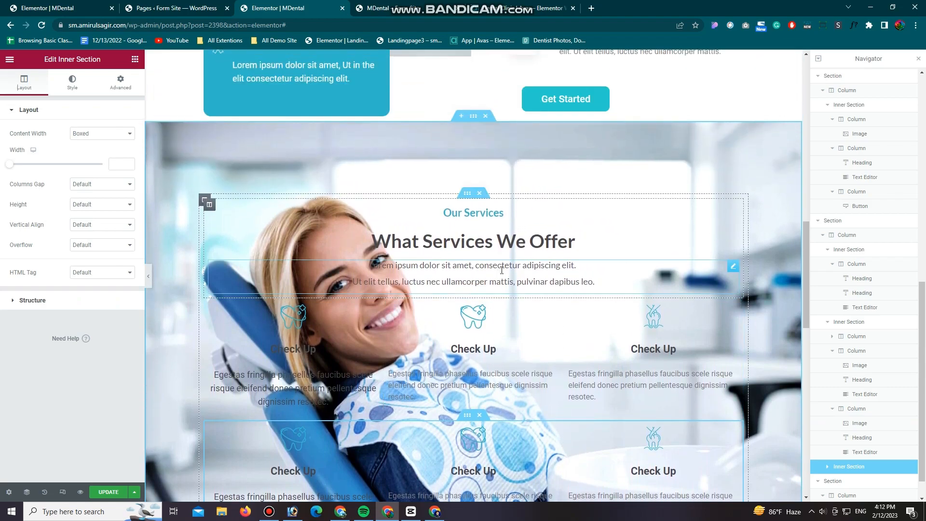
Step: Give the Our Services section a gradient background overlay with white as its first color
click(474, 164)
scroll(52, 405, down, 1)
click(53, 380)
click(128, 203)
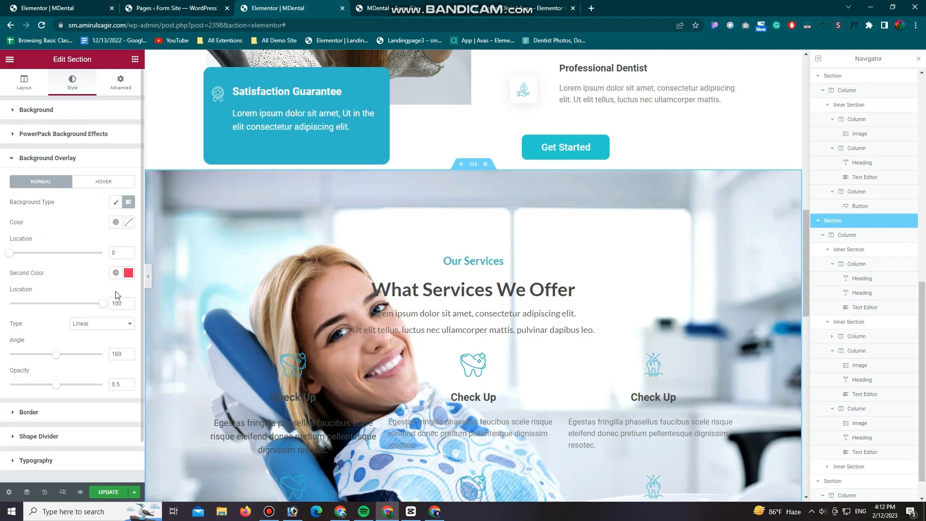
scroll(128, 208, down, 1)
click(128, 228)
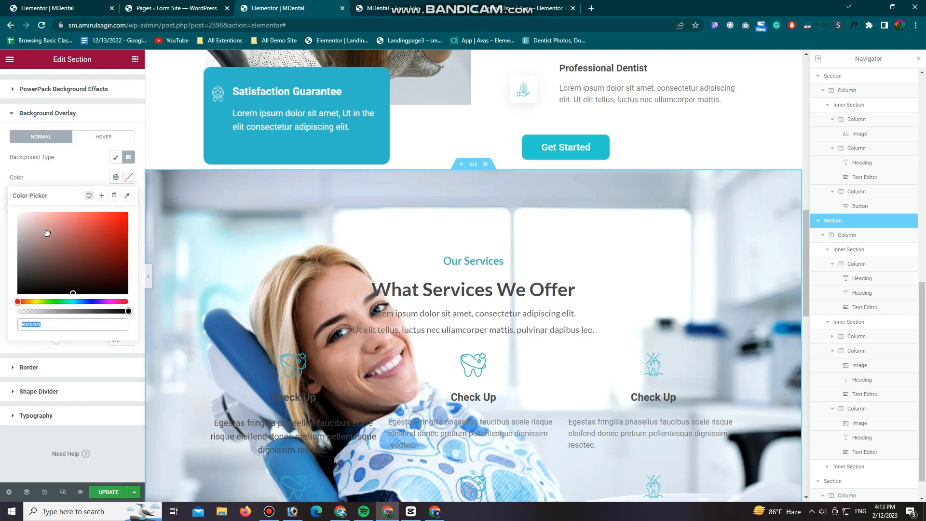
drag(50, 243, 18, 213)
click(57, 184)
click(129, 178)
click(66, 174)
Step: Set the overlay gradient's second color to a bright cyan
click(128, 228)
click(80, 352)
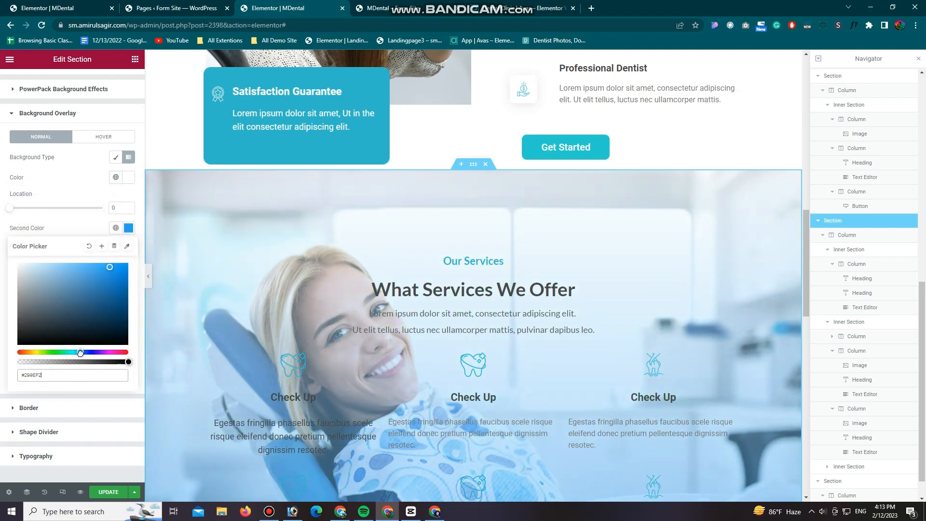
drag(80, 351, 72, 353)
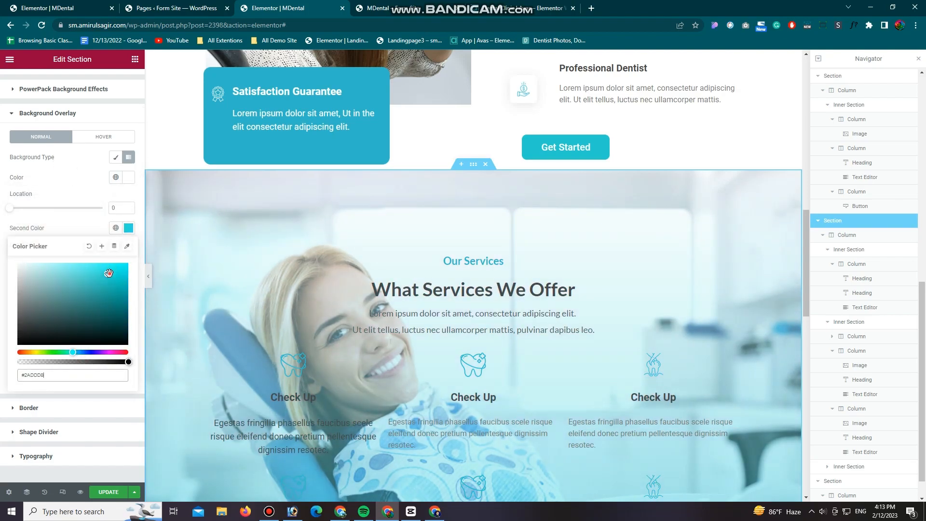
click(77, 190)
Step: Set the overlay's angle to 110, opacity to 0.85 and color locations to 55 and 92, and save the page
scroll(193, 332, down, 2)
mouse_move(57, 315)
mouse_down()
mouse_move(83, 314)
mouse_move(70, 342)
mouse_move(85, 340)
mouse_move(66, 314)
mouse_move(39, 310)
mouse_up()
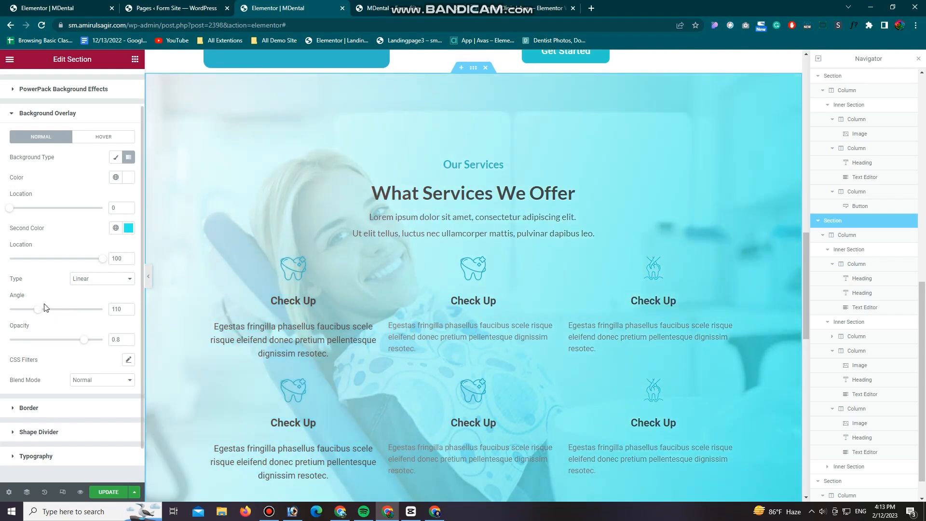
drag(99, 263, 95, 260)
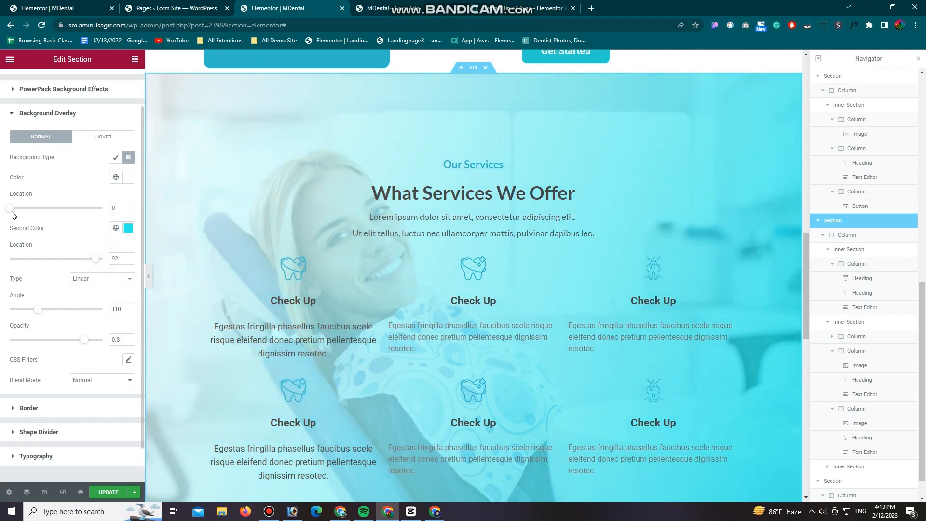
drag(11, 208, 56, 208)
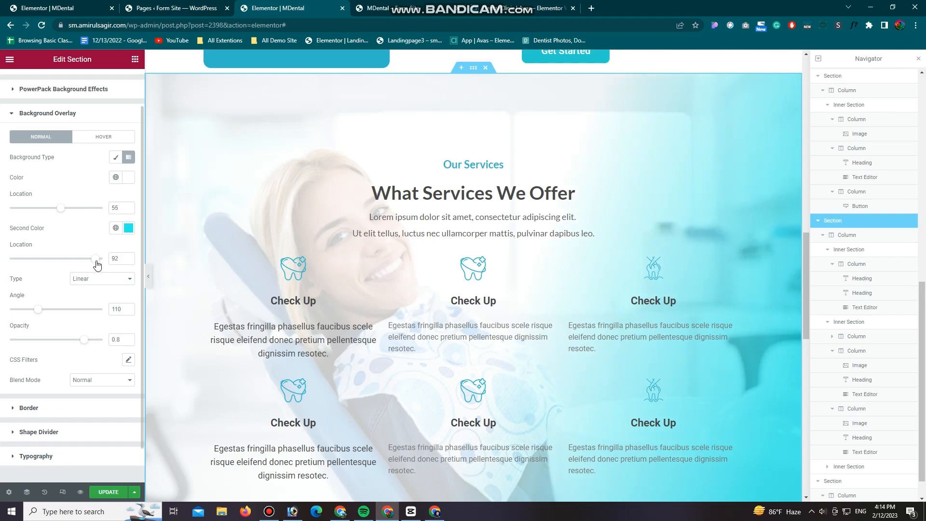
click(129, 339)
click(129, 339)
click(130, 339)
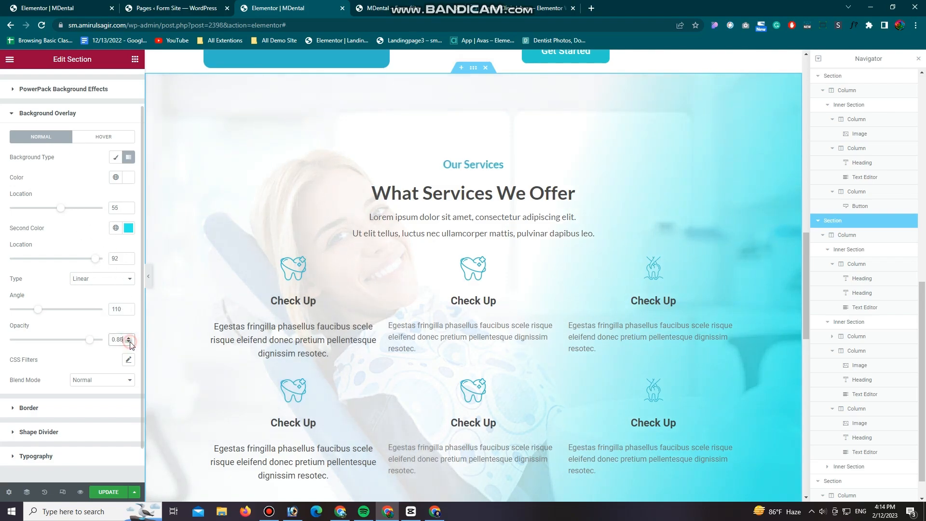
click(109, 492)
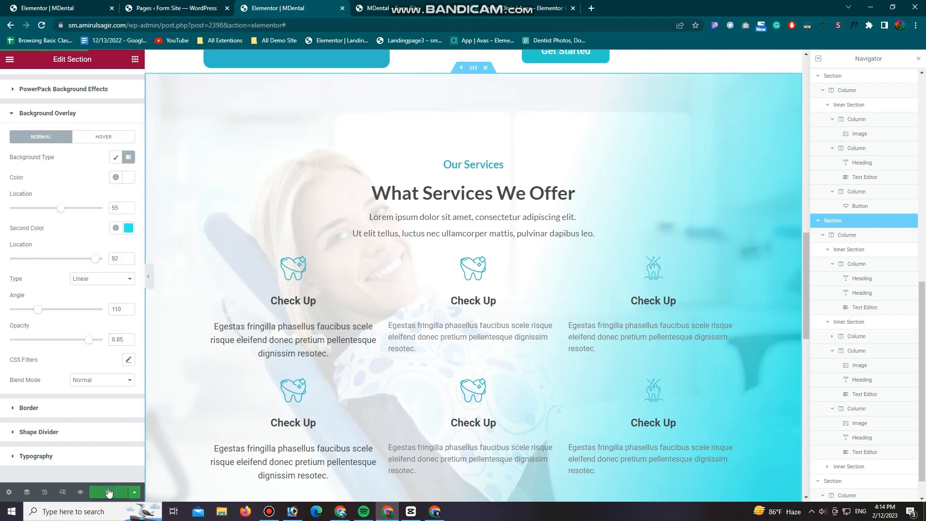
Step: Reload the page preview and compare its Our Services section with the reference dental clinic page
scroll(166, 395, down, 2)
click(413, 8)
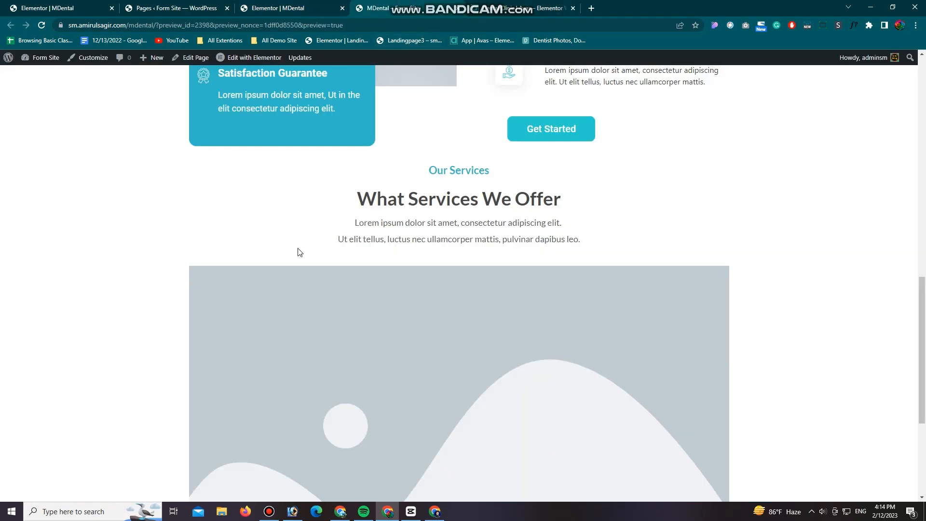
scroll(302, 249, down, 1)
click(42, 25)
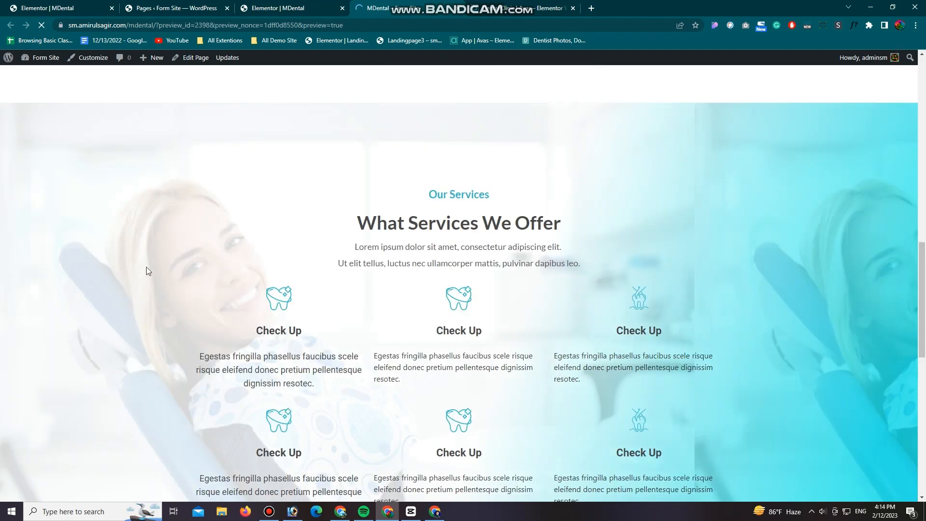
scroll(162, 269, down, 15)
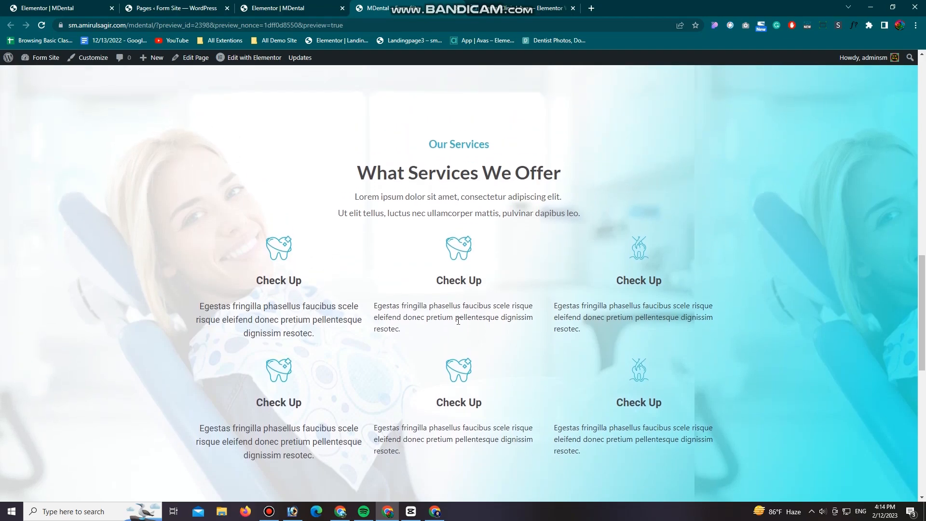
click(536, 8)
click(738, 235)
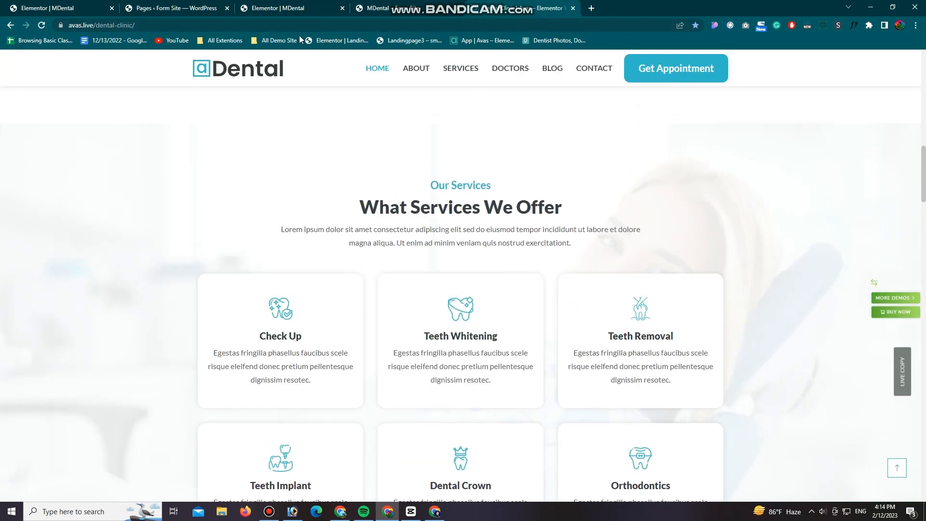
Step: Set the overlay gradient's first color location to 93 and its second color location to 100
click(312, 6)
drag(98, 259, 106, 259)
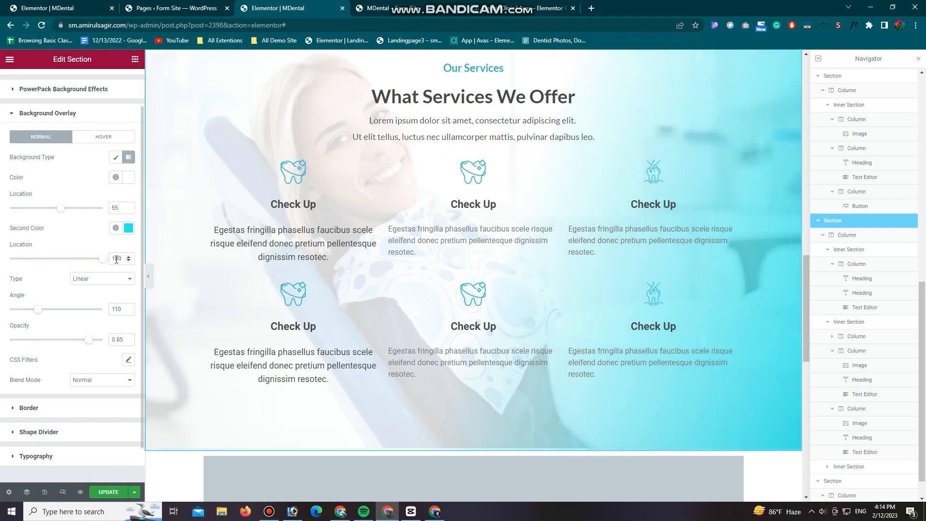
drag(60, 207, 113, 230)
Step: Try a pale cyan as the overlay gradient's second color, and clear that color
click(128, 228)
click(37, 262)
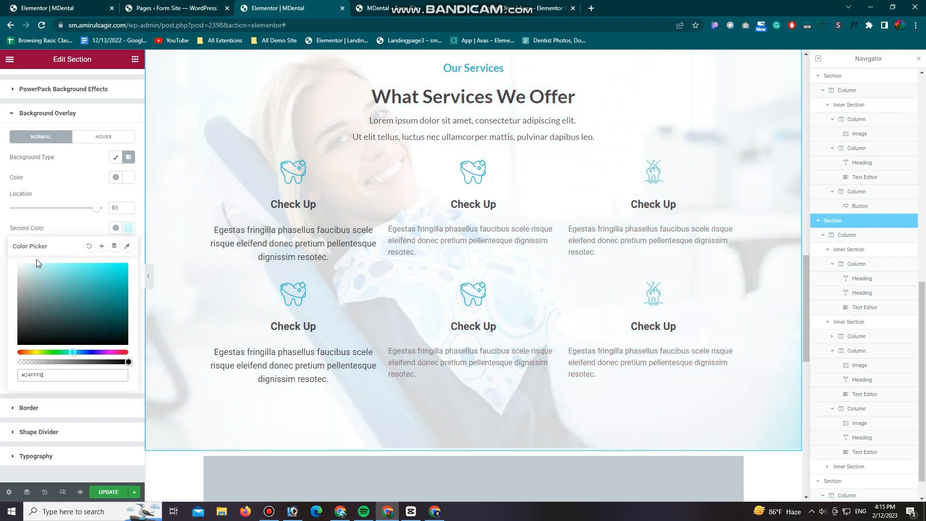
click(61, 224)
click(128, 228)
click(89, 246)
click(82, 232)
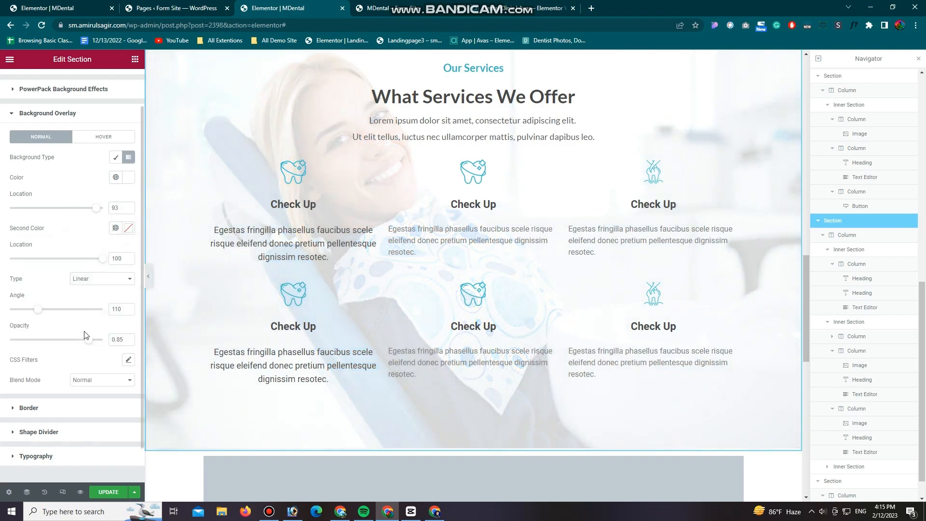
Step: Raise the background overlay's opacity to 0.9, save the page and reload its preview
click(130, 338)
click(130, 337)
click(130, 337)
click(108, 492)
click(407, 4)
click(41, 26)
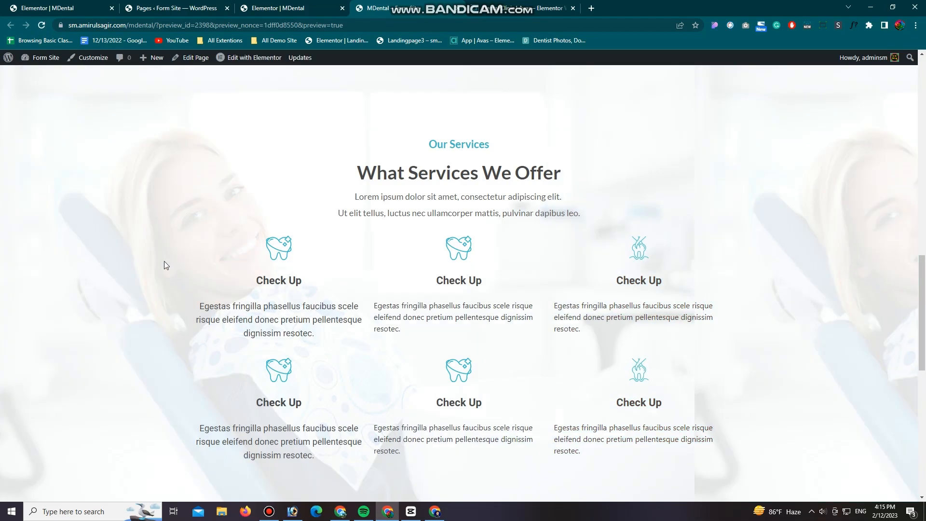
Step: Set the Our Services background image's position to Top Left
click(271, 4)
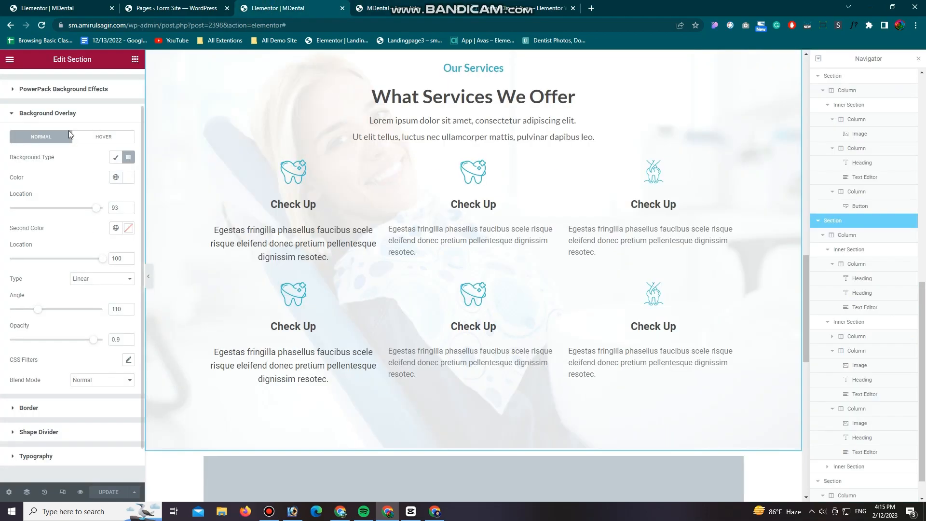
scroll(68, 130, up, 1)
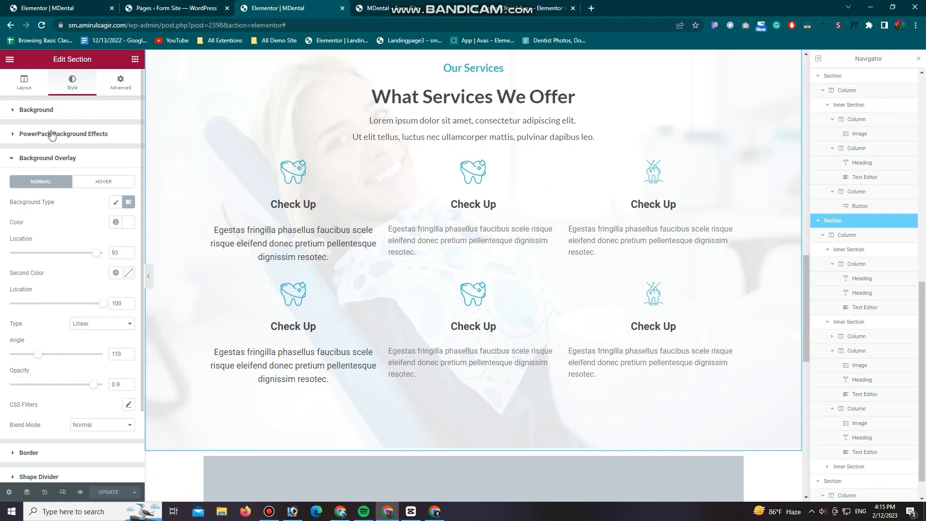
click(42, 112)
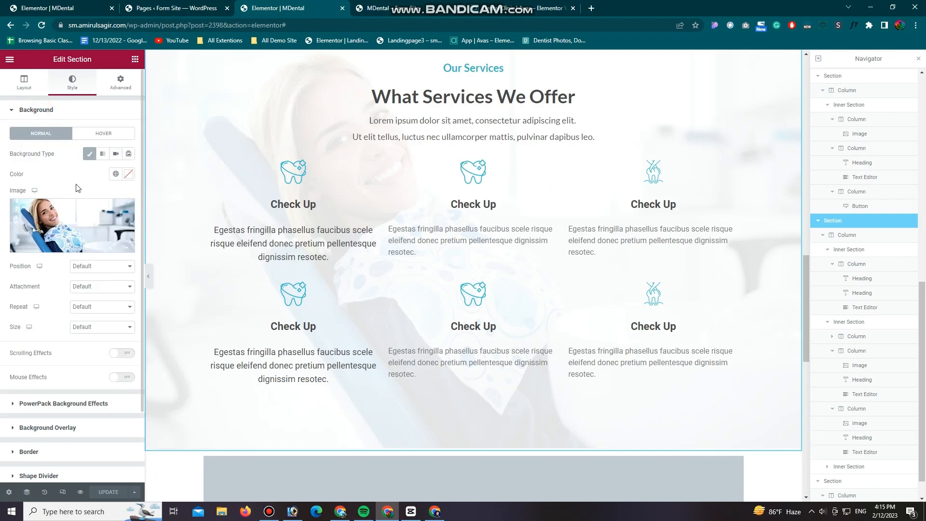
click(88, 267)
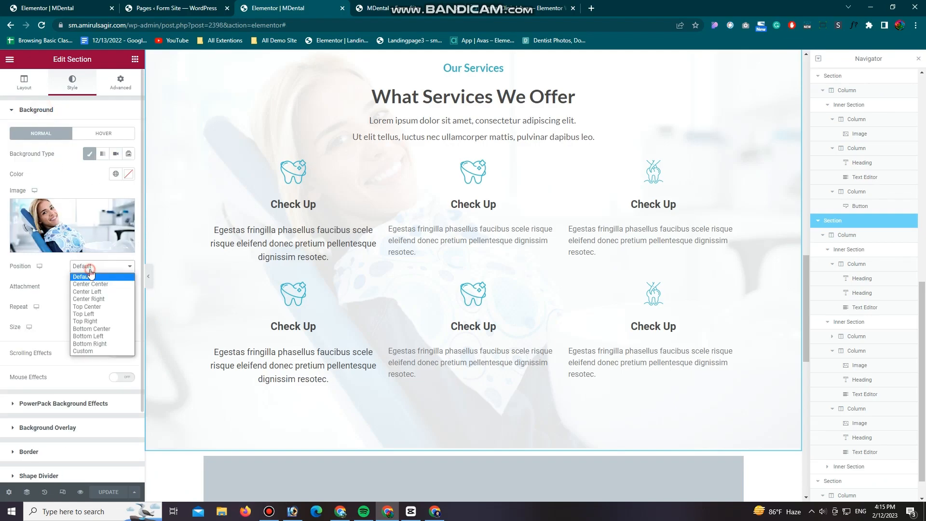
click(88, 316)
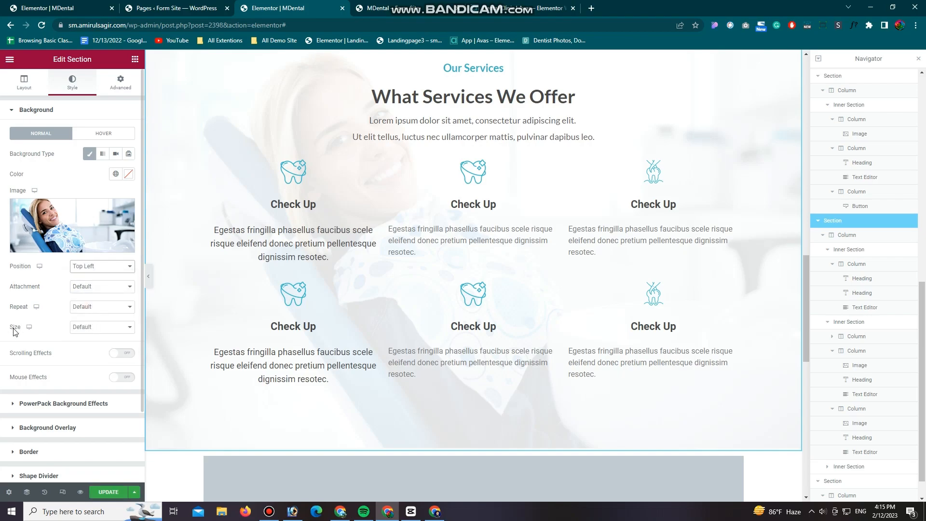
Step: Set the background image to No-repeat with Cover size, save the page and reload its preview
click(92, 307)
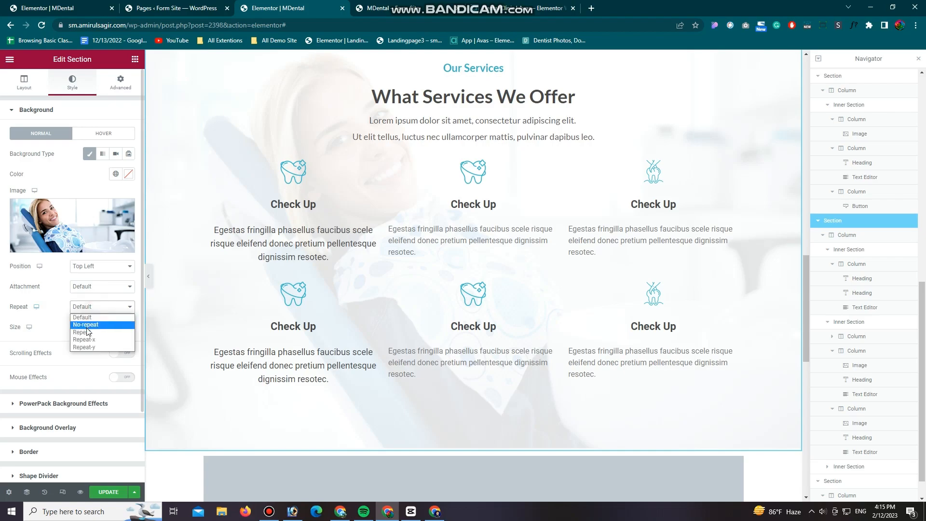
click(86, 325)
click(99, 327)
click(88, 354)
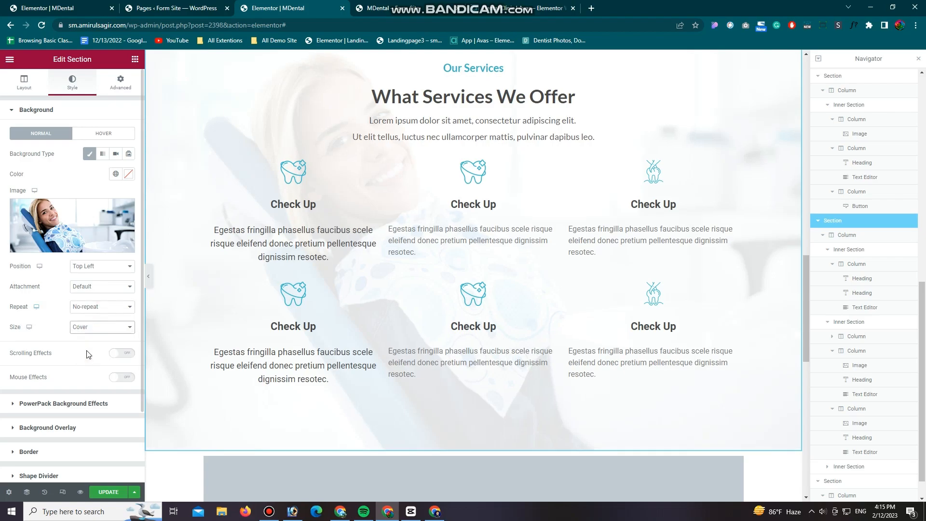
click(108, 491)
click(391, 3)
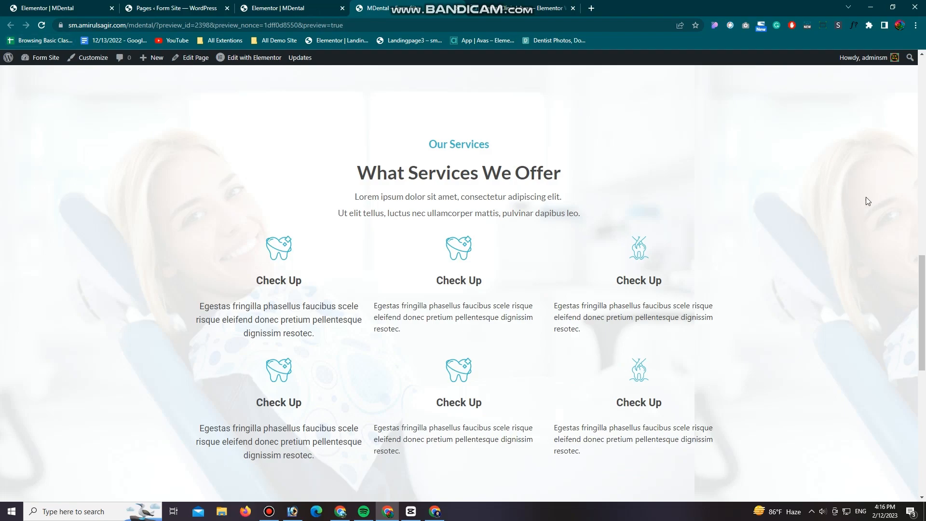
click(43, 24)
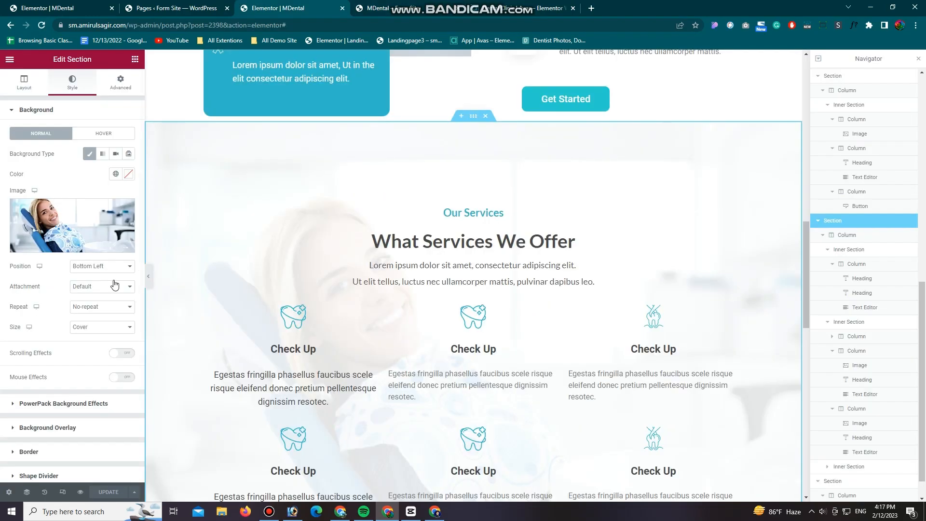
Step: Change the Our Services background image's position to Bottom Left
click(103, 268)
click(91, 336)
Step: Try the Center Right position for the Our Services background image and restore Bottom Left
click(101, 267)
click(89, 299)
click(99, 267)
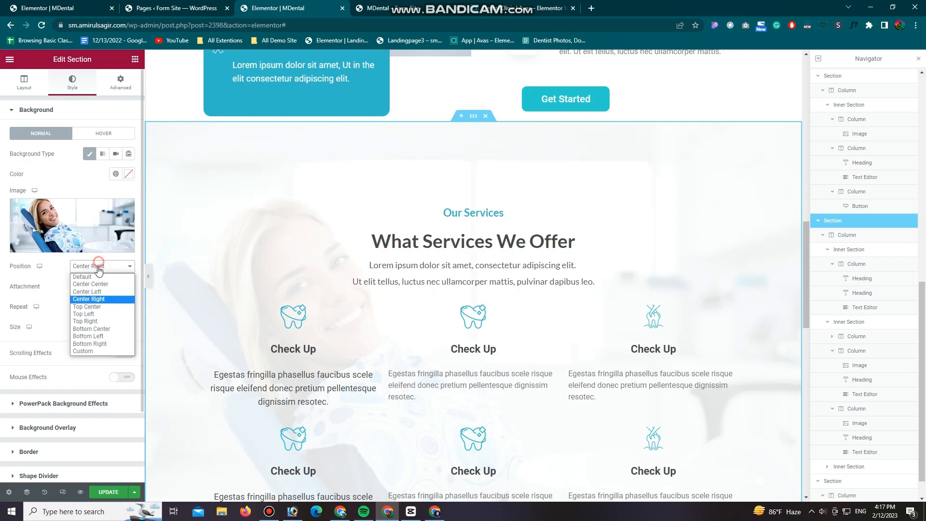
click(90, 337)
Step: Save the page and reload its preview to check the Our Services background
click(105, 494)
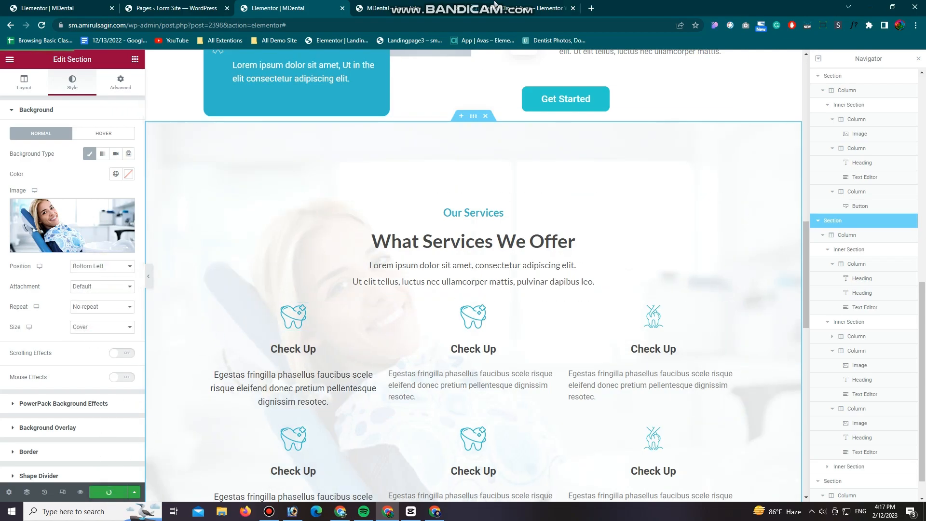
click(414, 8)
click(42, 26)
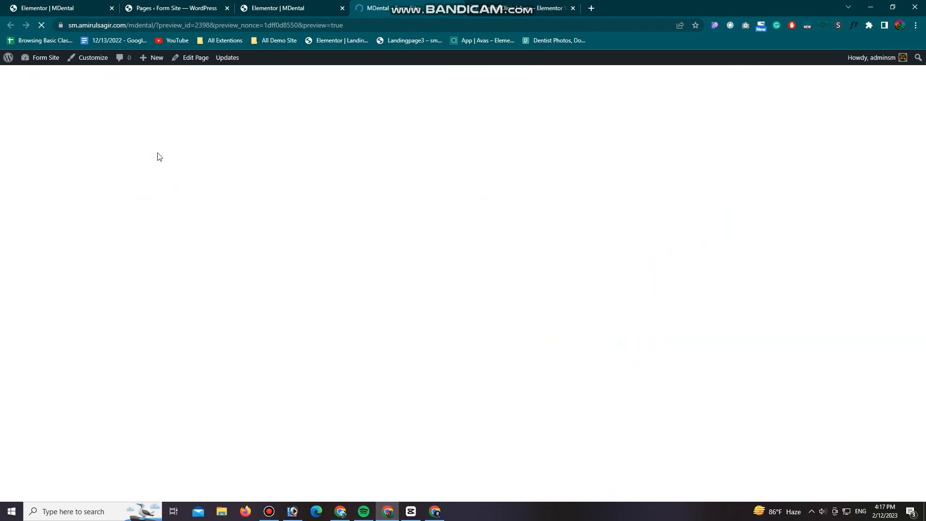
Step: Unlink the Our Services section's margins, set the top margin to 100 px, save the page and reload its preview
click(282, 6)
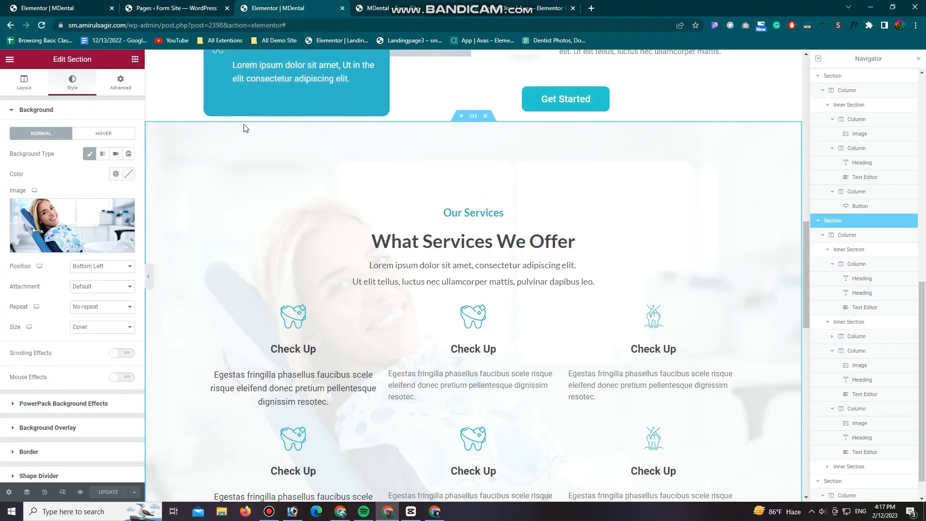
scroll(474, 218, up, 2)
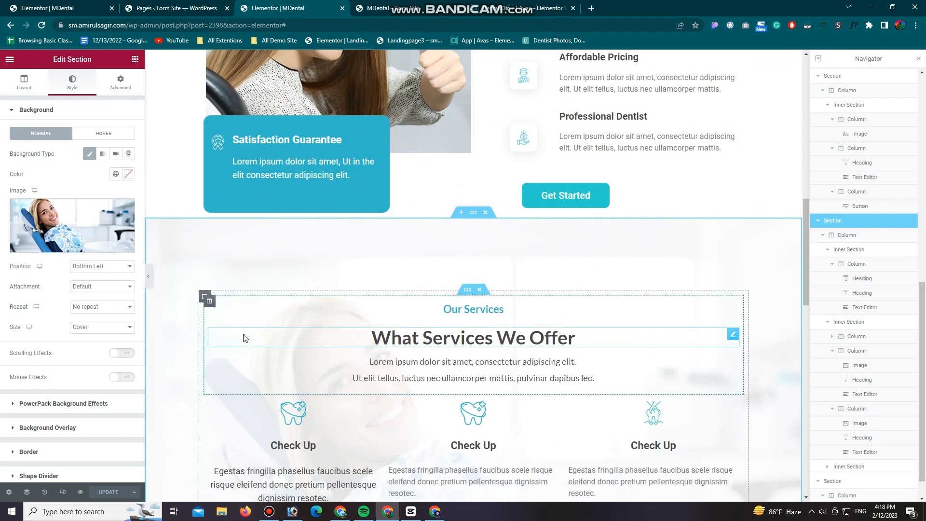
click(120, 82)
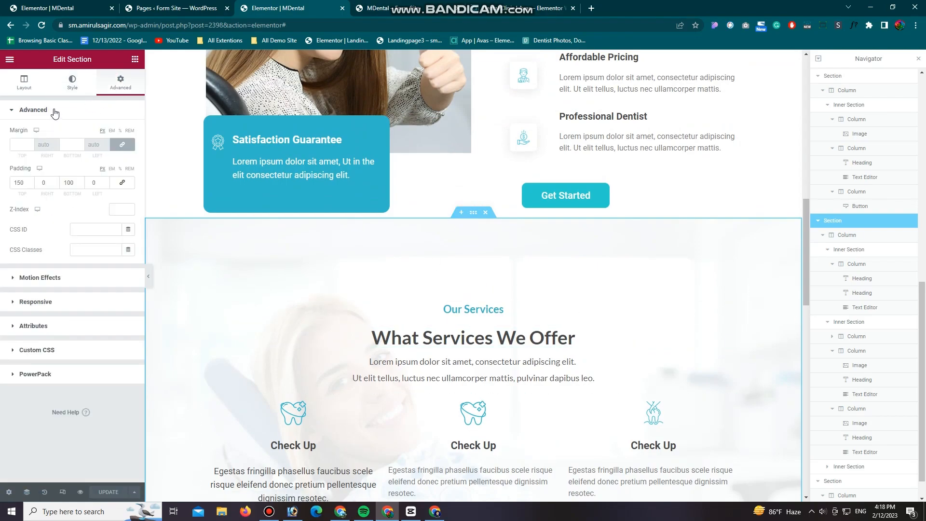
click(122, 144)
click(31, 143)
drag(31, 143, 5, 144)
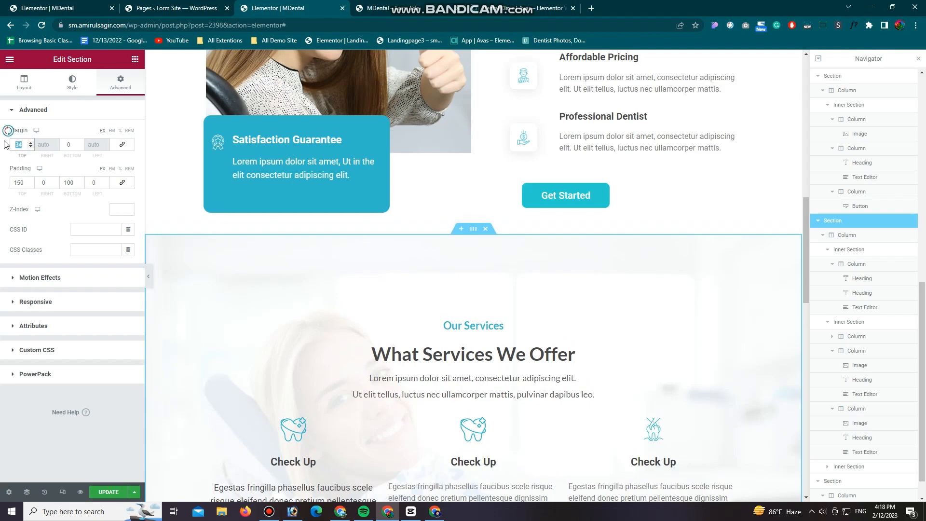
text(100)
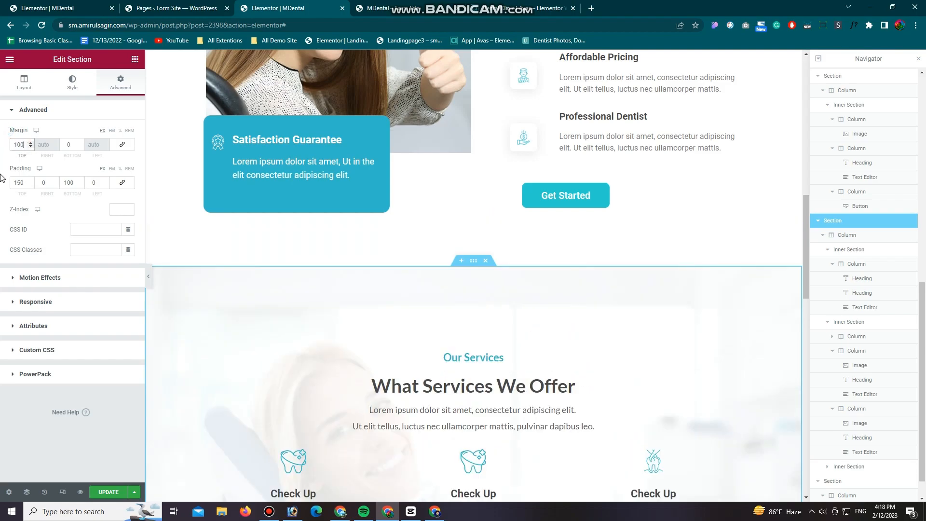
click(105, 493)
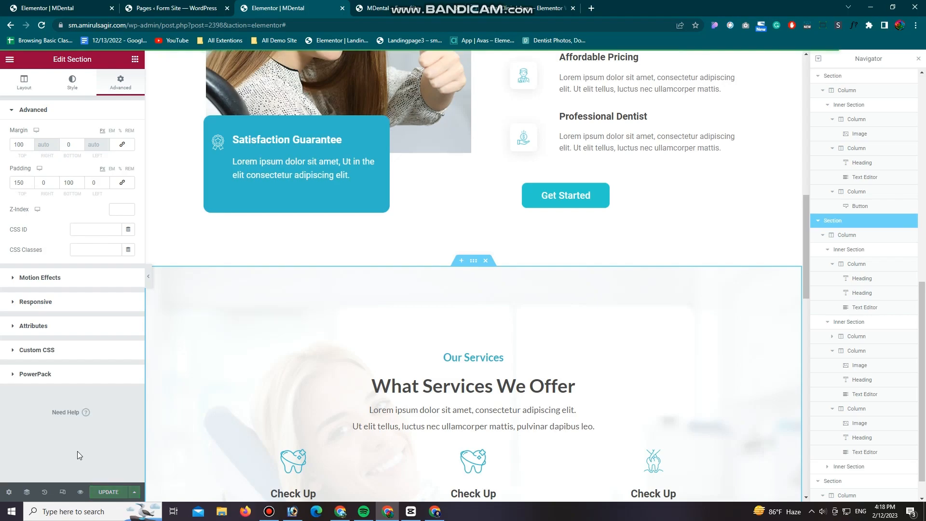
click(567, 6)
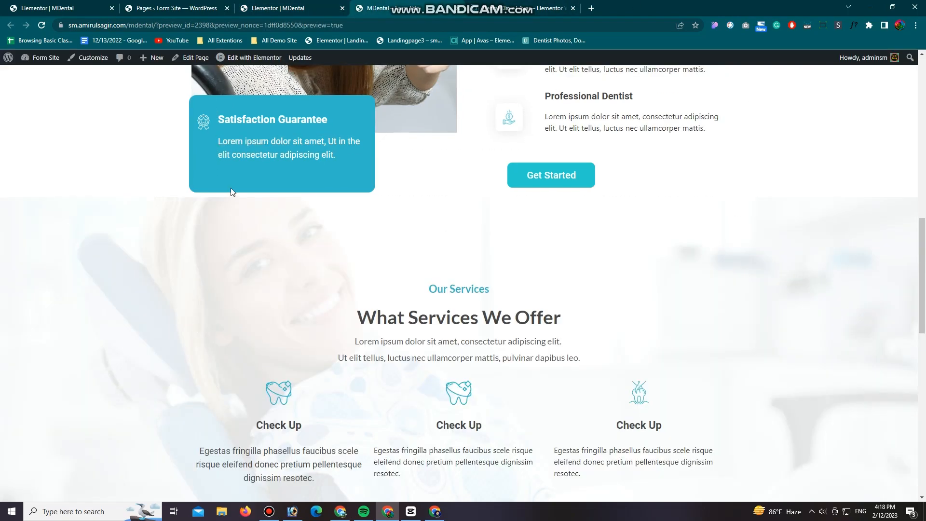
key(F5)
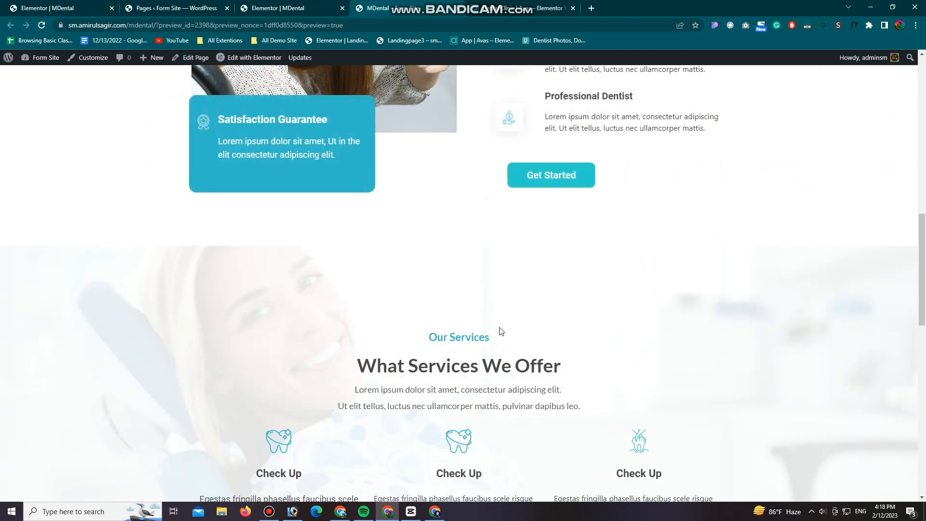
Step: Check the service cards in the reference design and give the upper row's first card a white #FFFFFF background
click(523, 8)
scroll(670, 238, up, 1)
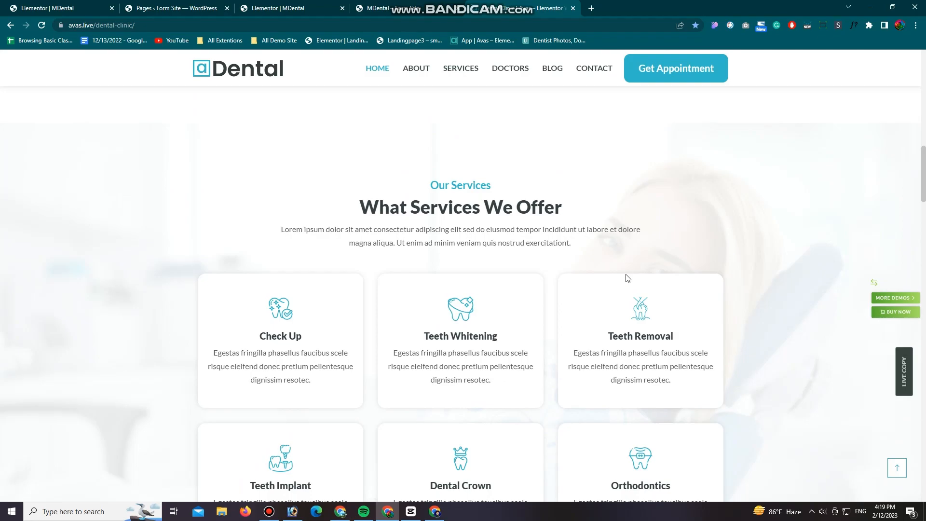
click(292, 7)
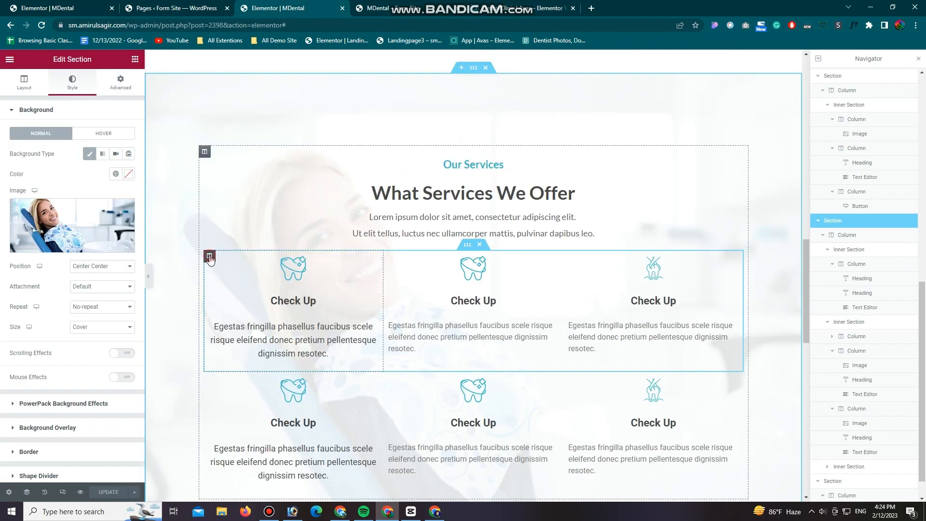
click(208, 257)
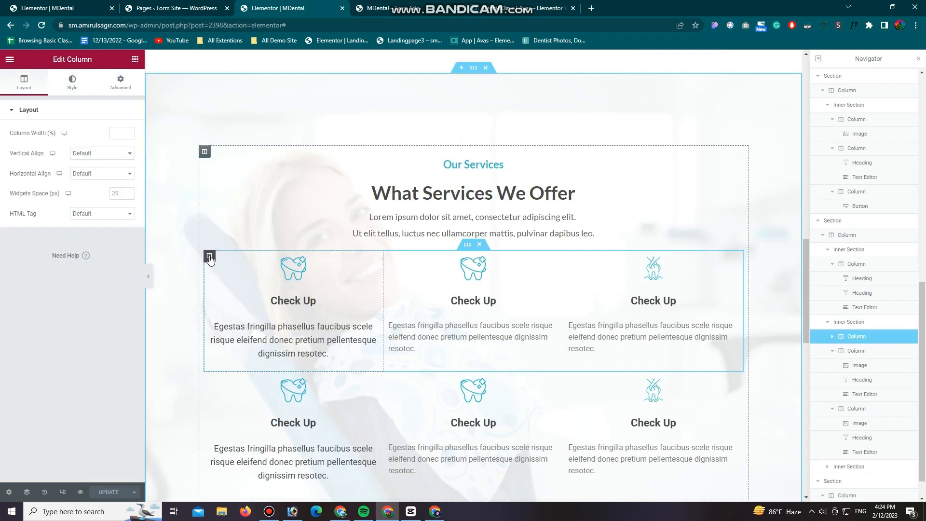
click(72, 82)
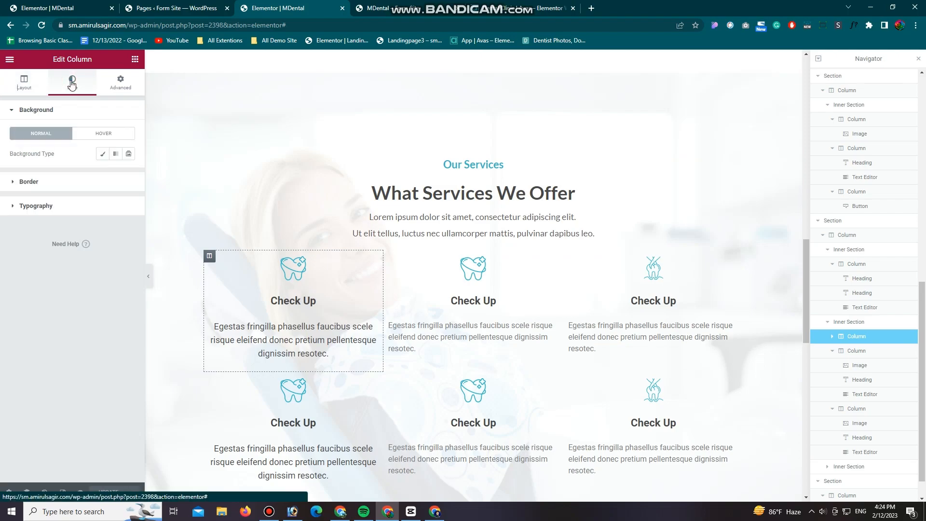
click(102, 154)
click(128, 174)
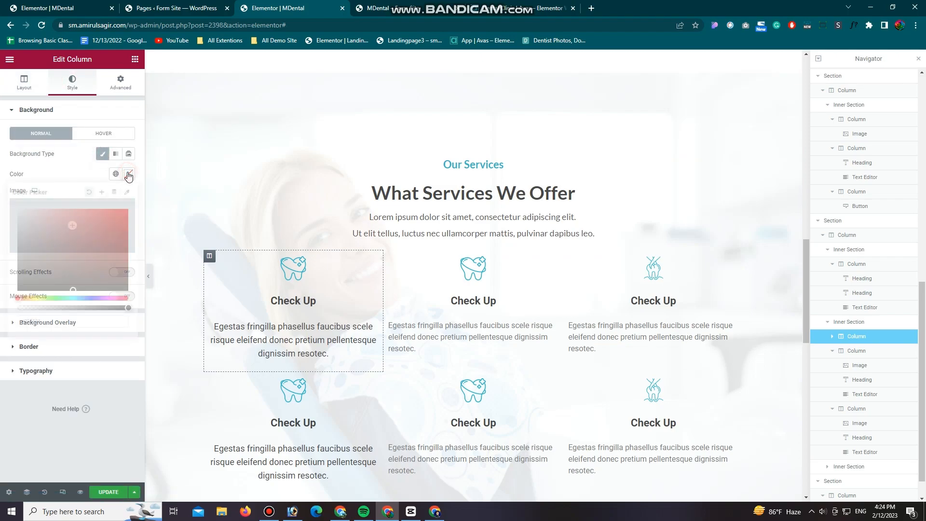
drag(42, 250, 16, 210)
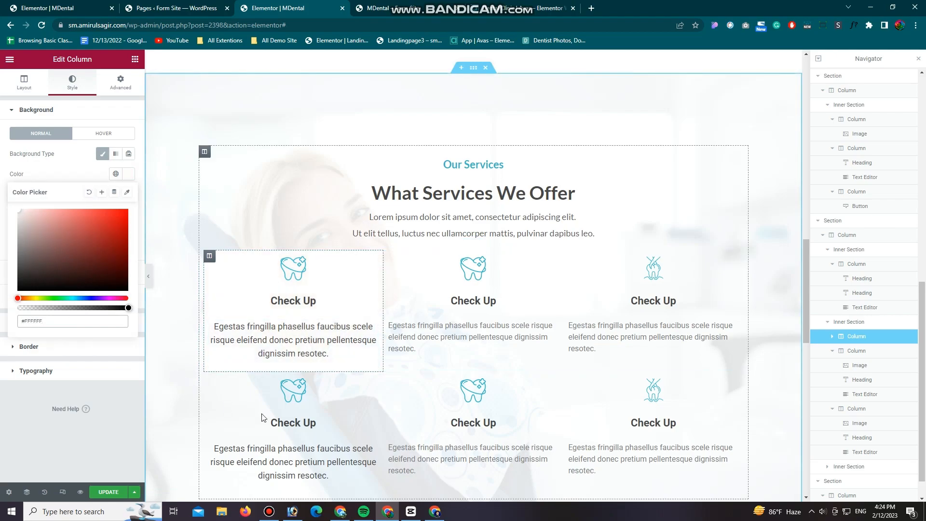
Step: Apply a classic white #FFFFFF background to the second and third cards in the upper services row
click(390, 257)
click(73, 82)
click(102, 153)
click(129, 174)
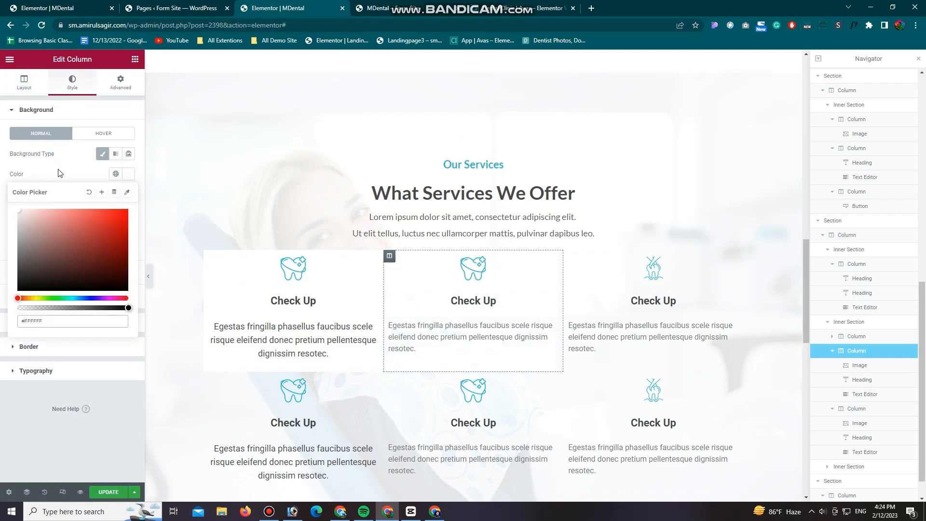
click(569, 255)
click(73, 82)
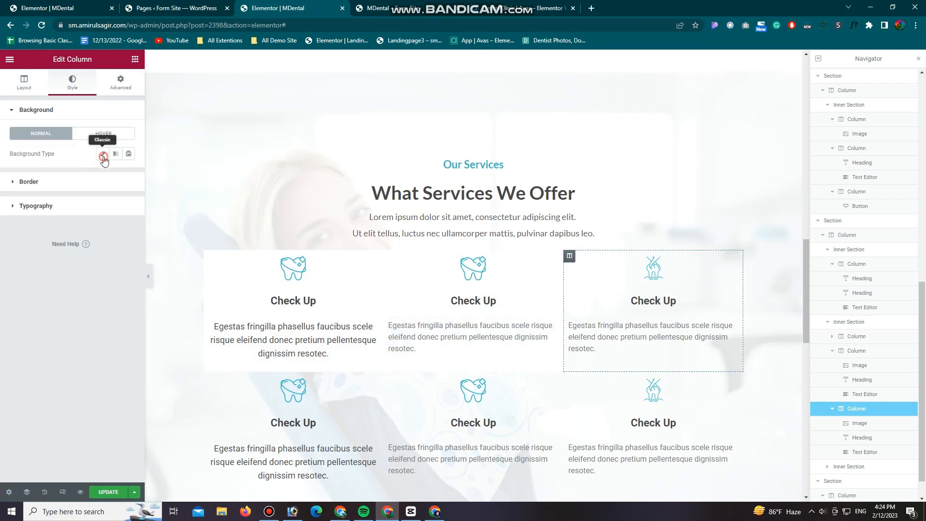
click(103, 154)
click(128, 175)
Step: Give the first card in the lower services row a classic white #FFFFFF background
scroll(354, 382, down, 1)
scroll(354, 382, down, 2)
click(209, 234)
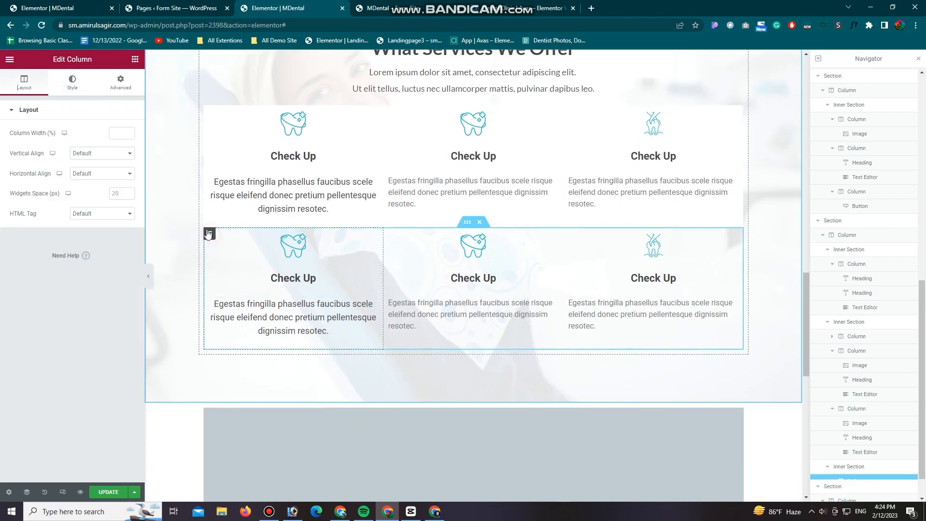
click(73, 82)
click(102, 154)
click(128, 174)
click(18, 210)
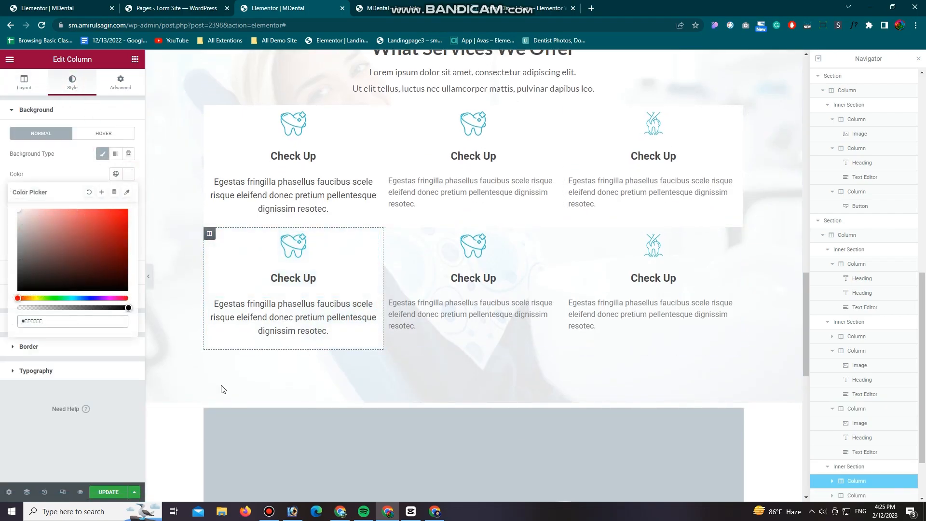
Step: Compare the lower cards with the reference design and give the lower row's middle card a white background
click(389, 233)
click(506, 8)
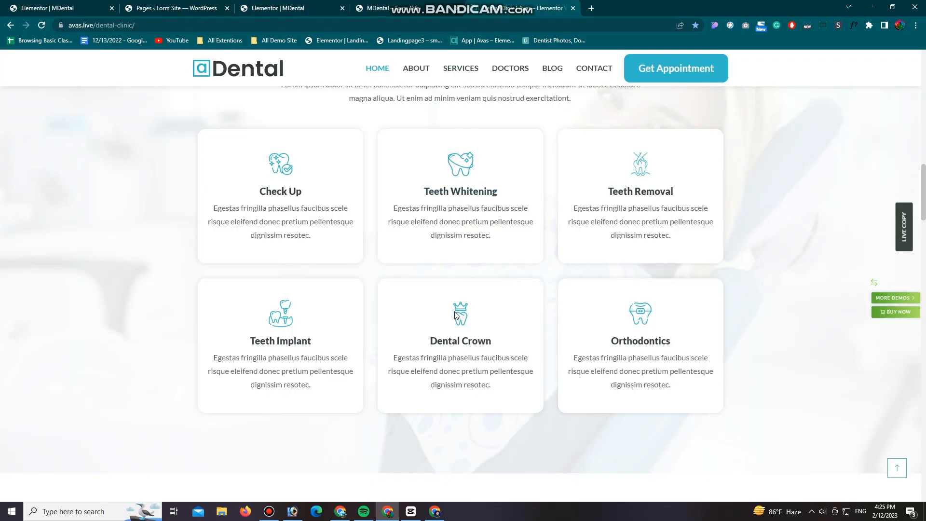
click(289, 8)
click(72, 82)
click(102, 154)
click(129, 174)
drag(39, 224, 17, 209)
Step: Apply a classic white background to the third card in the lower services row
click(570, 234)
click(73, 82)
click(102, 153)
click(128, 174)
click(74, 163)
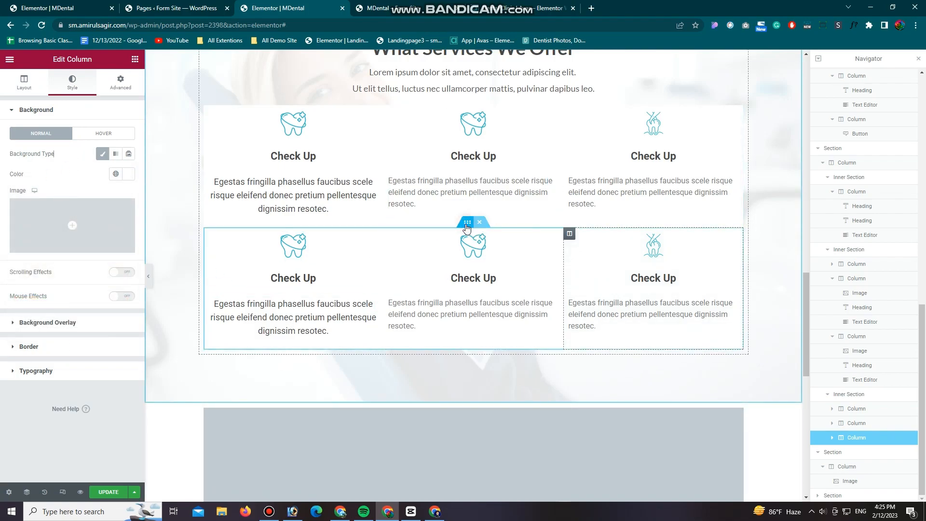
Step: Unlink the padding of the lower row's inner section and set its top padding to 25 px
click(467, 221)
click(121, 81)
click(124, 183)
double_click(17, 182)
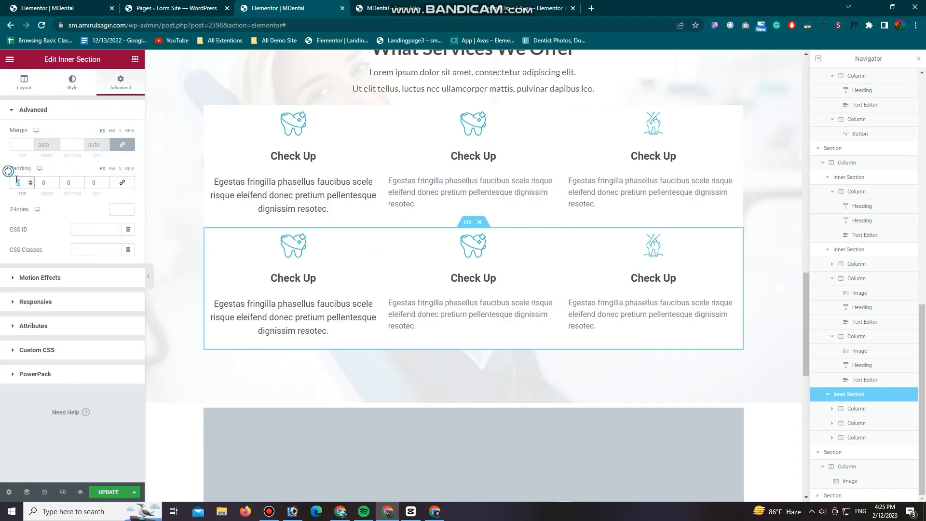
text(20)
key(Up)
key(Up)
key(Up)
key(Up)
key(Up)
key(Up)
key(Up)
key(Up)
key(Up)
key(Up)
key(Down)
key(Down)
key(Down)
key(Down)
key(Down)
click(68, 447)
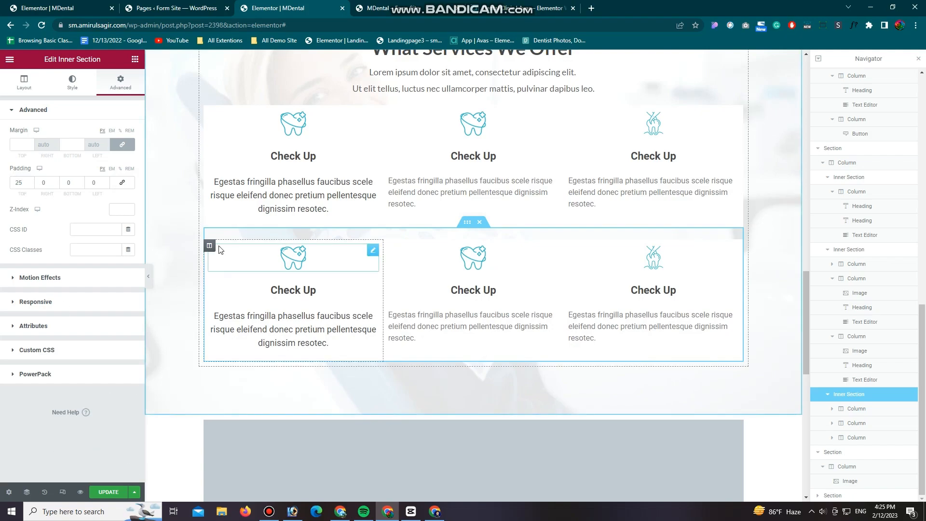
Step: Set a 20 px border radius on all corners of the lower row's first card and try to save the page
click(209, 247)
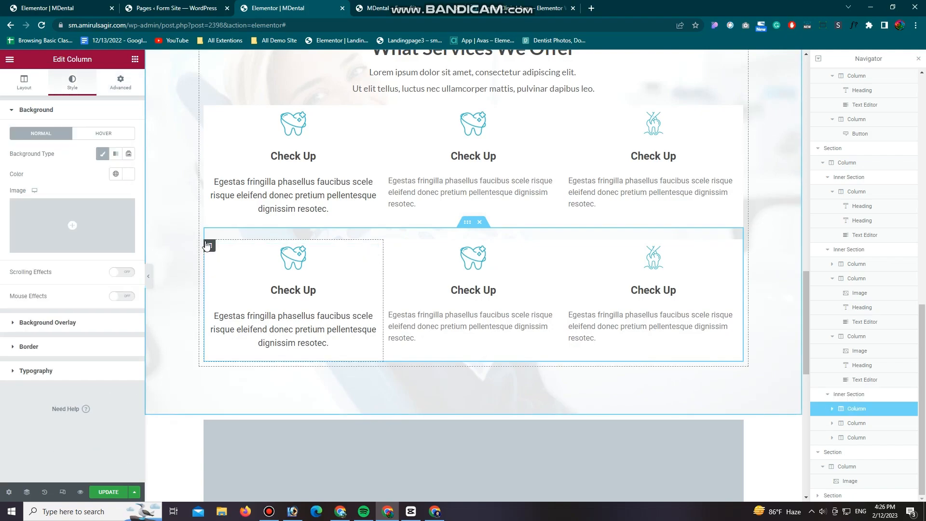
click(56, 347)
click(21, 234)
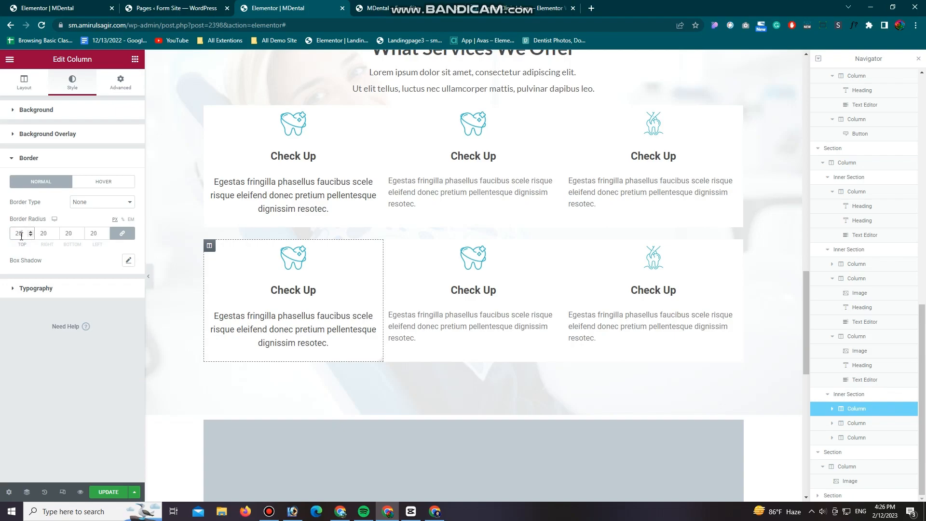
click(109, 492)
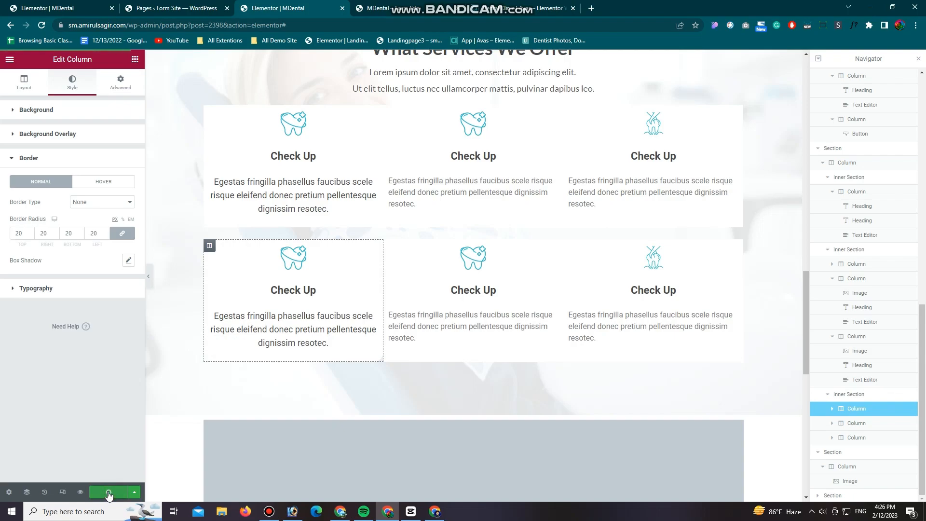
Step: Set a 10 px margin on all sides of the lower row's first card
click(119, 83)
click(14, 143)
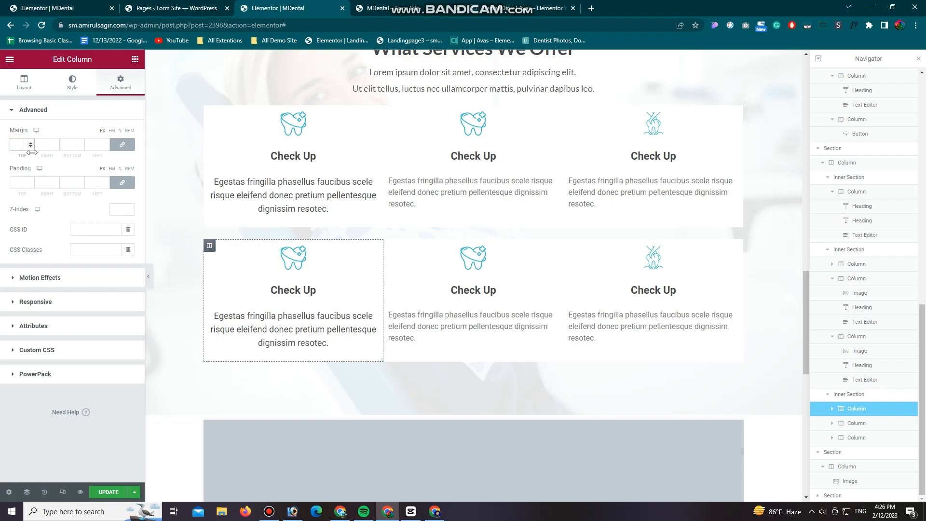
text(10)
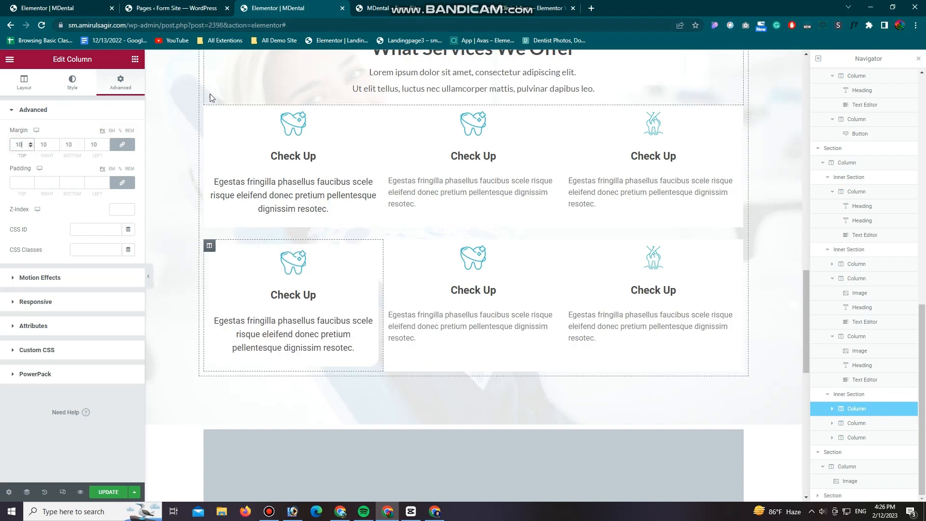
Step: Set a 10 px margin on all sides of each of the three cards in the upper services row
click(121, 82)
click(10, 145)
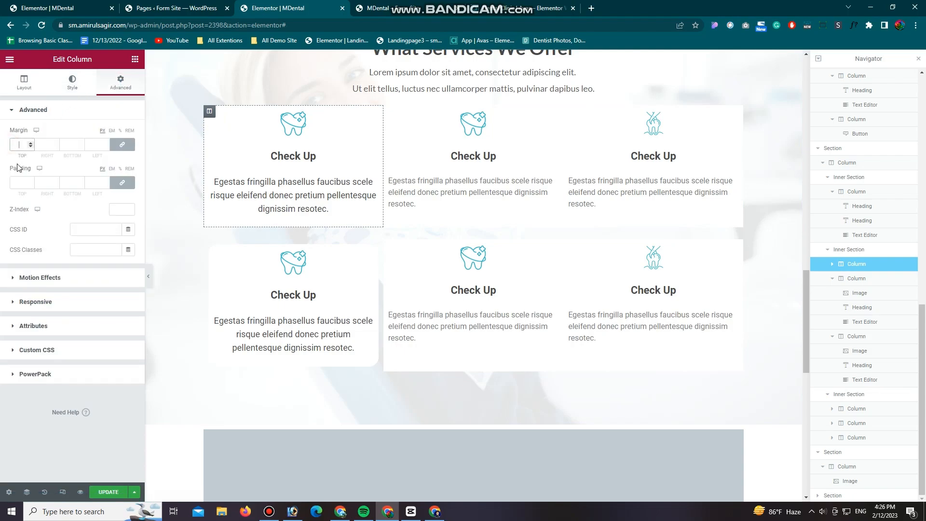
text(10)
click(390, 111)
click(118, 82)
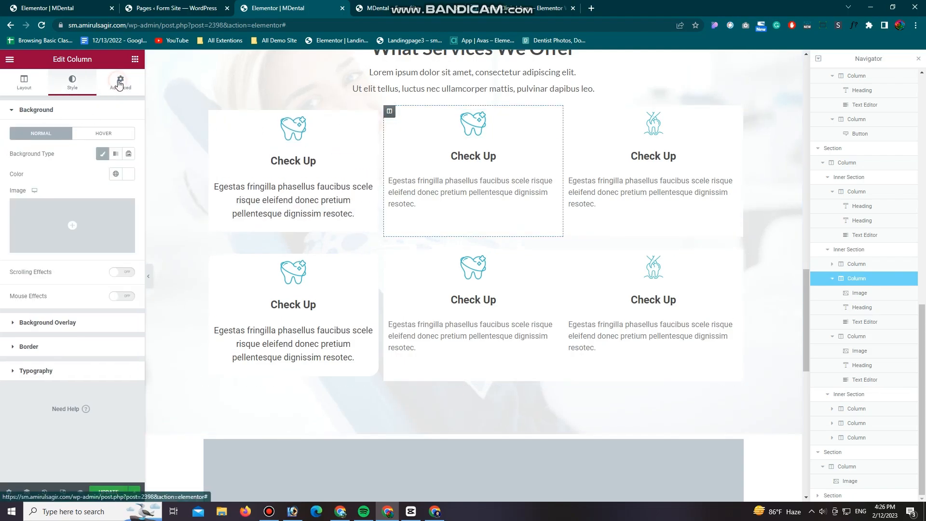
click(116, 87)
click(13, 142)
text(10)
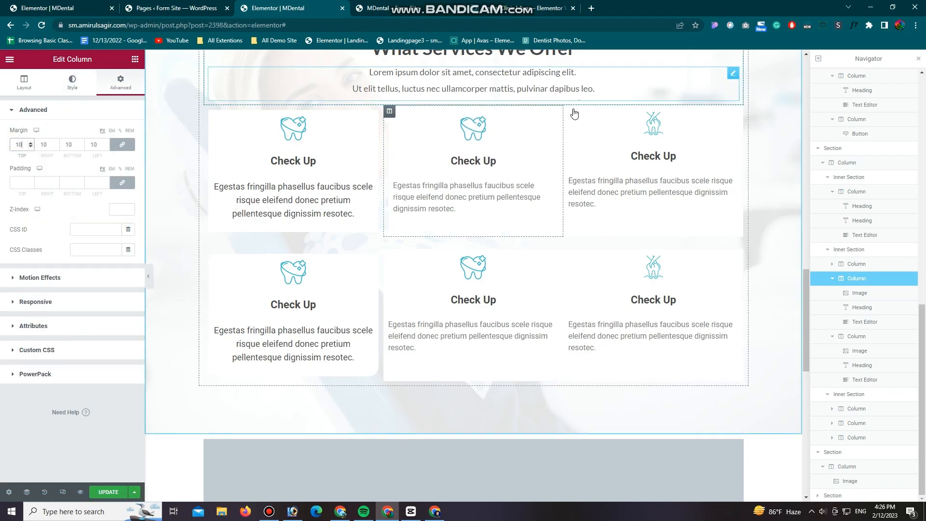
click(571, 111)
click(120, 82)
click(15, 145)
text(10)
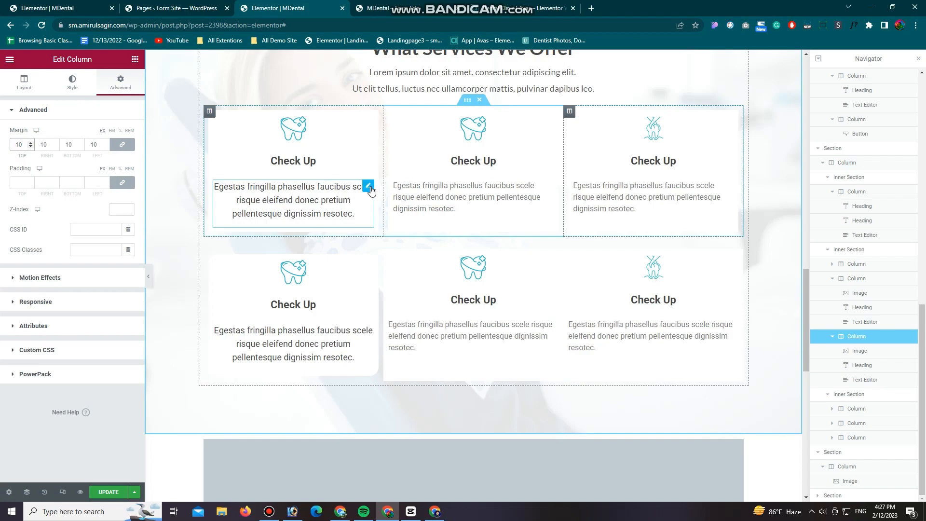
Step: Reduce the font size of the description in the upper row's first card and left-align the text
click(217, 187)
click(128, 174)
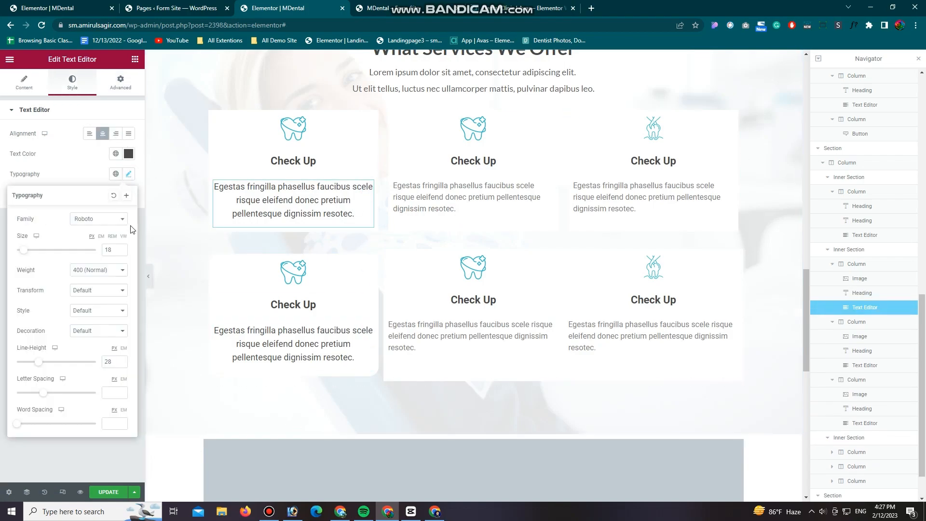
click(123, 253)
click(123, 253)
click(123, 253)
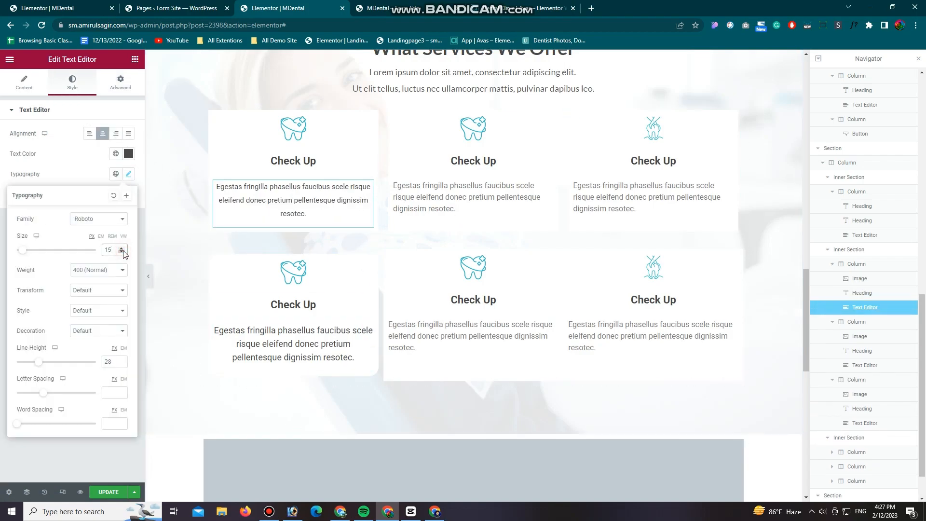
click(122, 249)
click(90, 133)
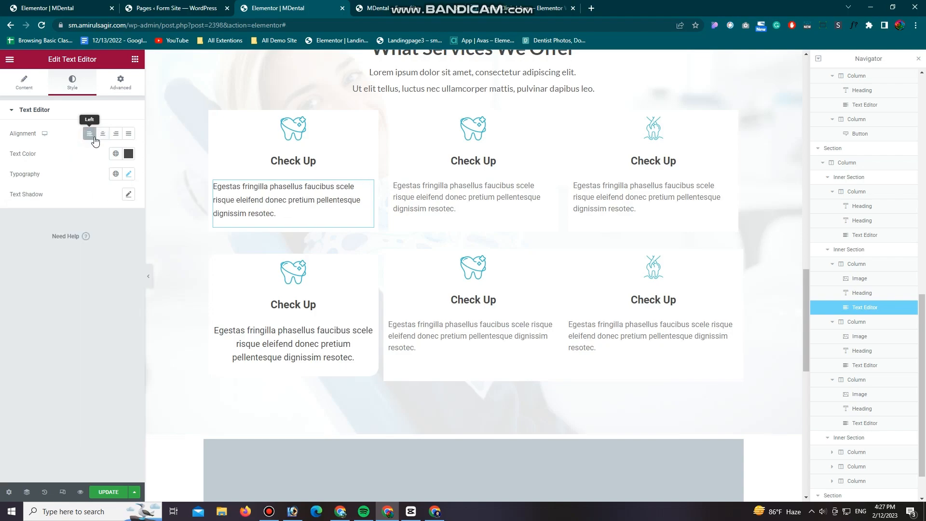
Step: Left-align the description in the lower row's first card, reduce its font size, and update the page
click(360, 331)
click(73, 82)
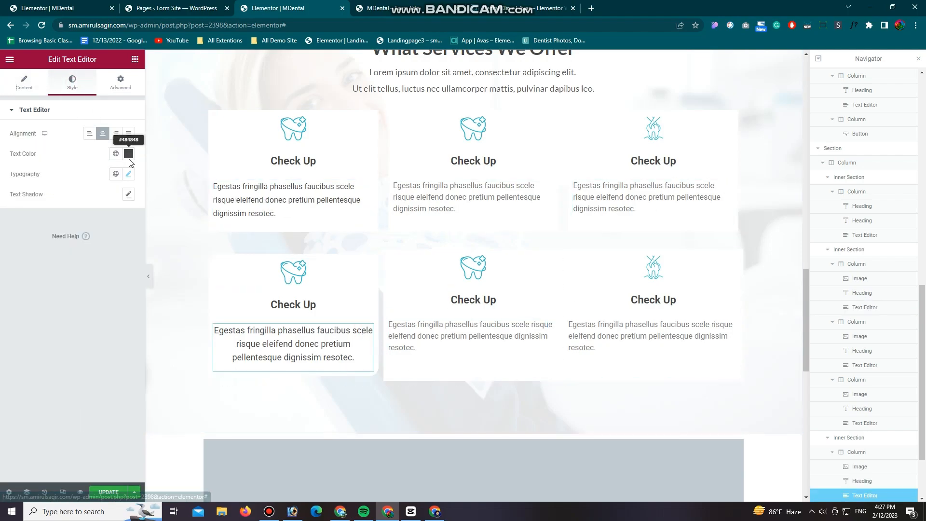
click(89, 134)
click(128, 173)
click(109, 491)
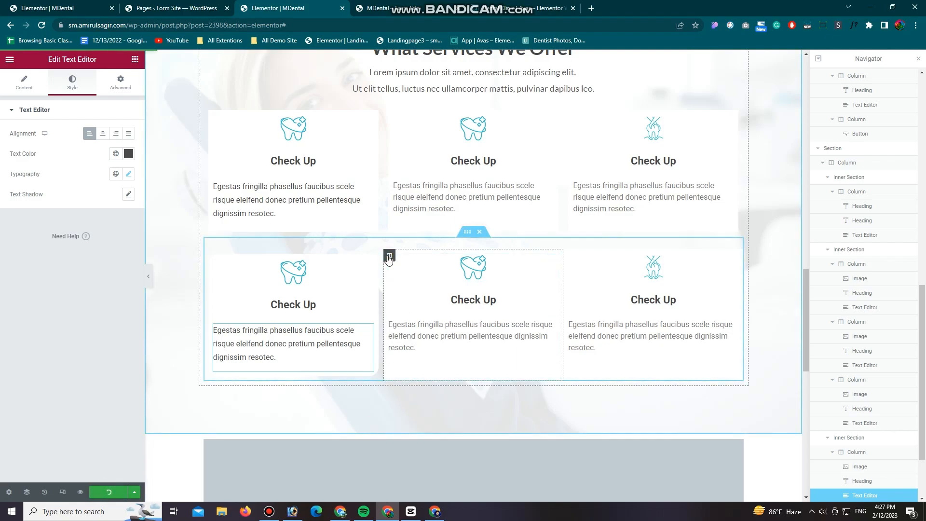
Step: Set a 10 px margin on all sides of the second and third cards in the lower services row
click(389, 255)
click(121, 82)
click(30, 144)
text(0)
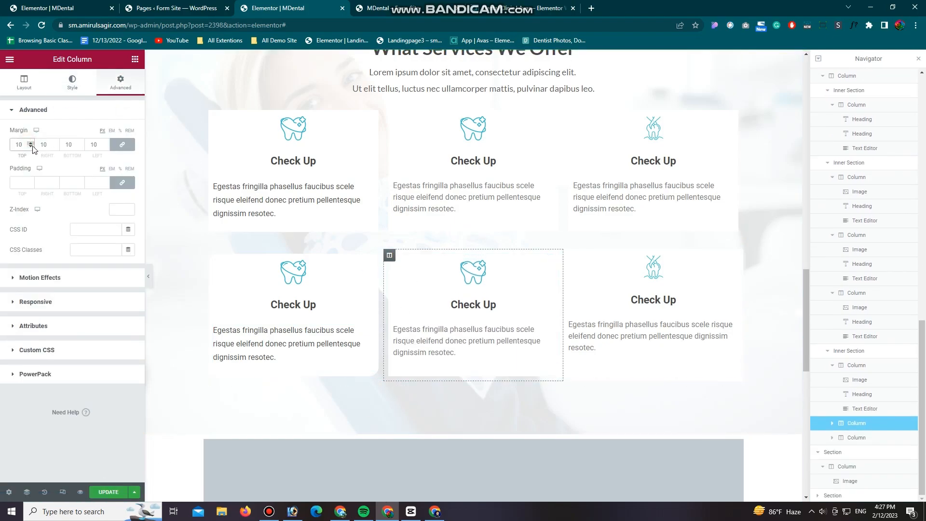
click(570, 256)
click(121, 82)
click(22, 145)
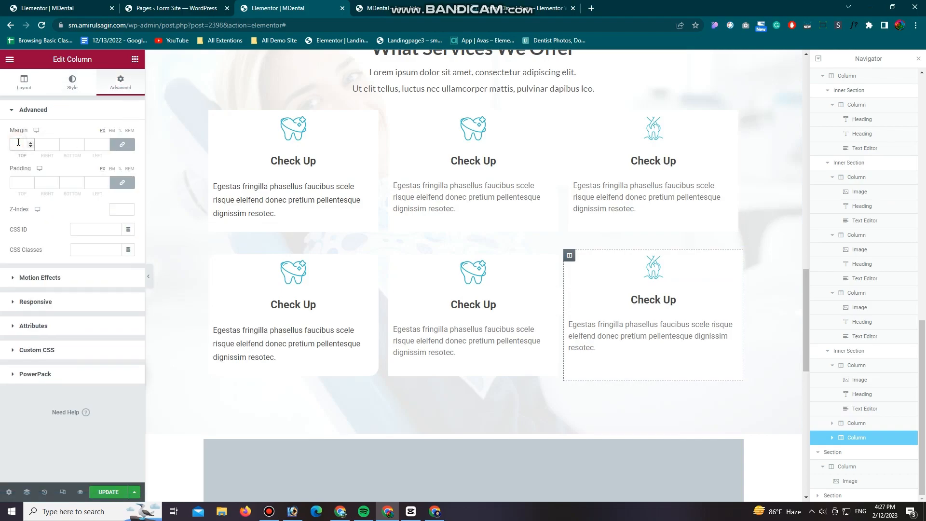
text(10)
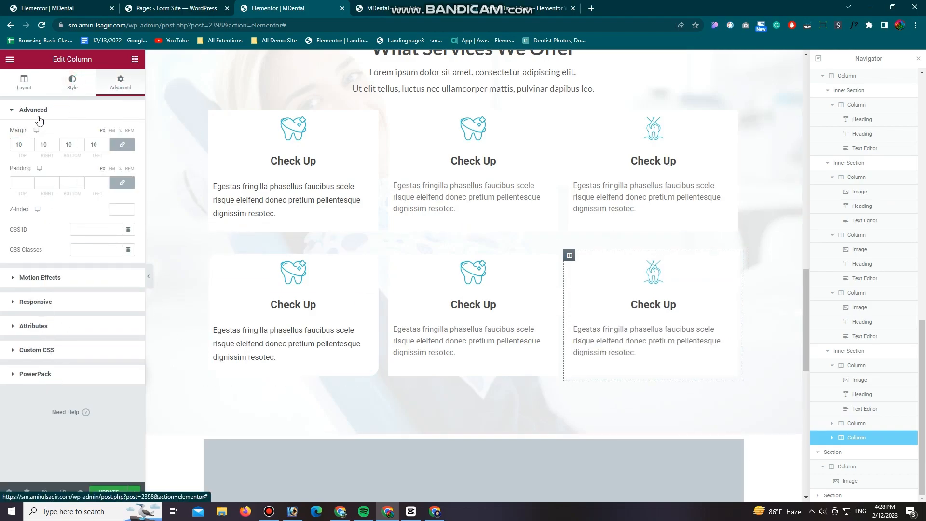
Step: Give the lower row's third card a 20 px border radius and a light grey rgba(171, 171, 171, 0.5) box shadow, and update the page
click(72, 82)
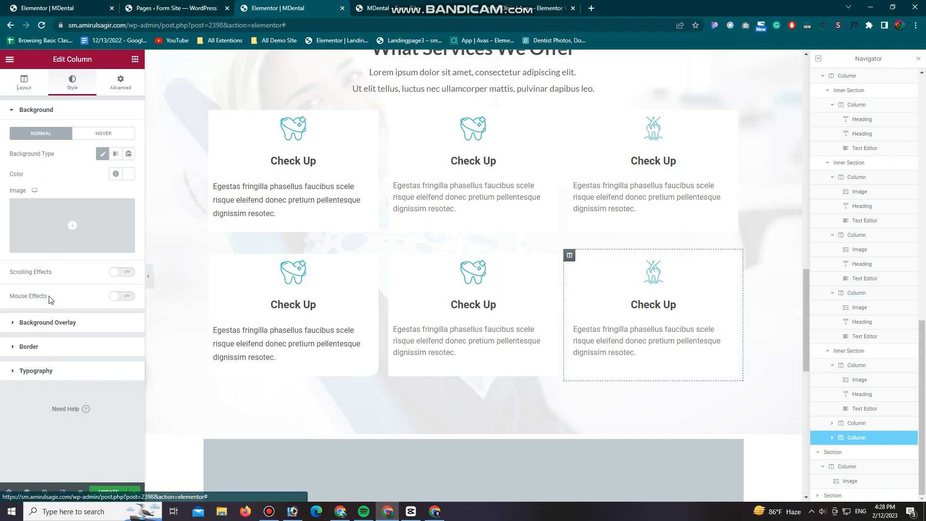
click(44, 351)
click(15, 230)
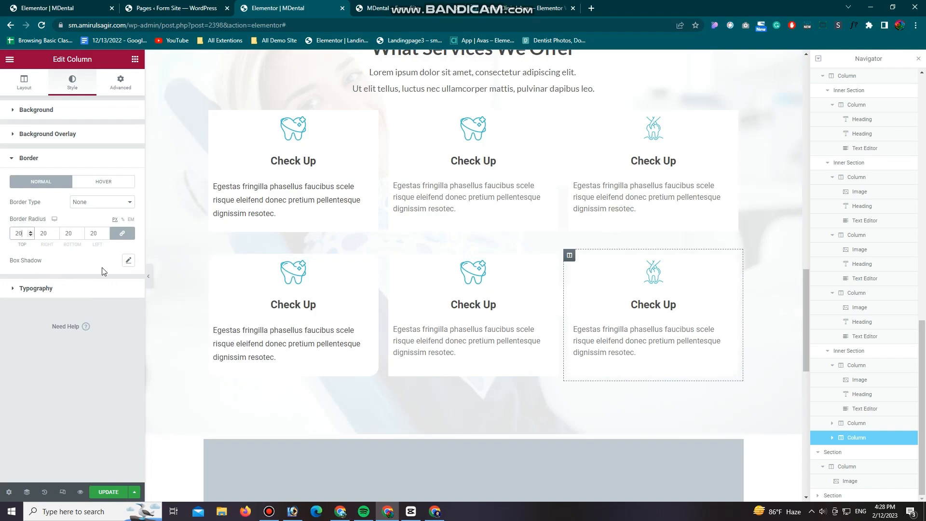
click(128, 263)
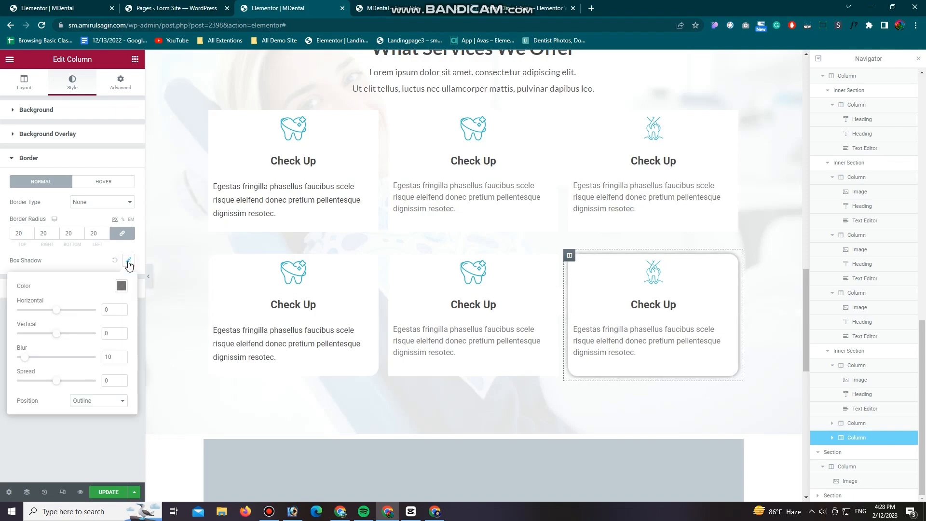
click(121, 285)
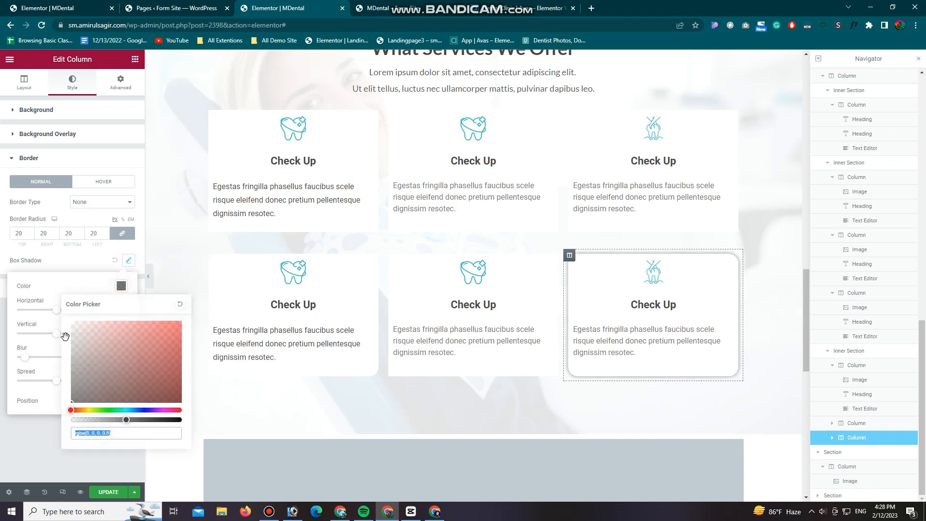
click(72, 344)
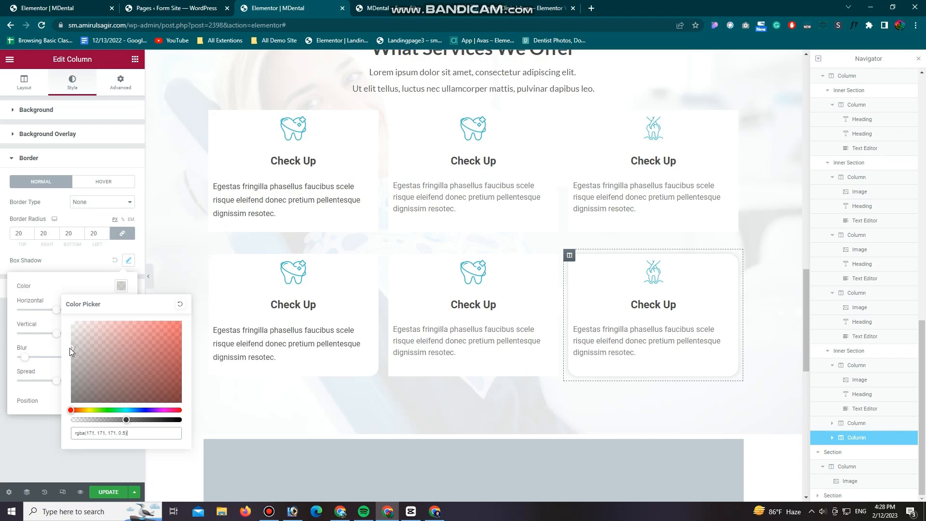
click(27, 404)
click(94, 491)
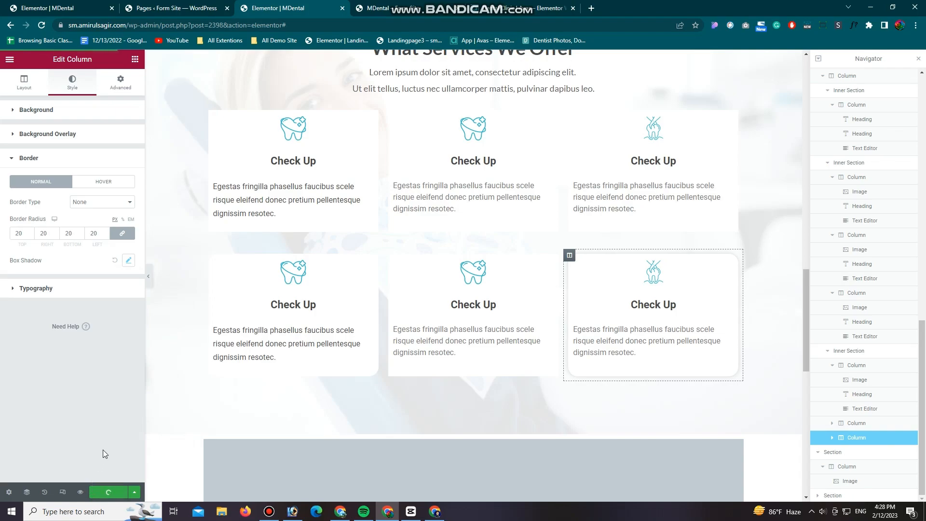
Step: Add a light grey box shadow and a 20 px border radius on all corners to the upper row's first card
click(209, 111)
click(72, 81)
click(54, 357)
click(128, 260)
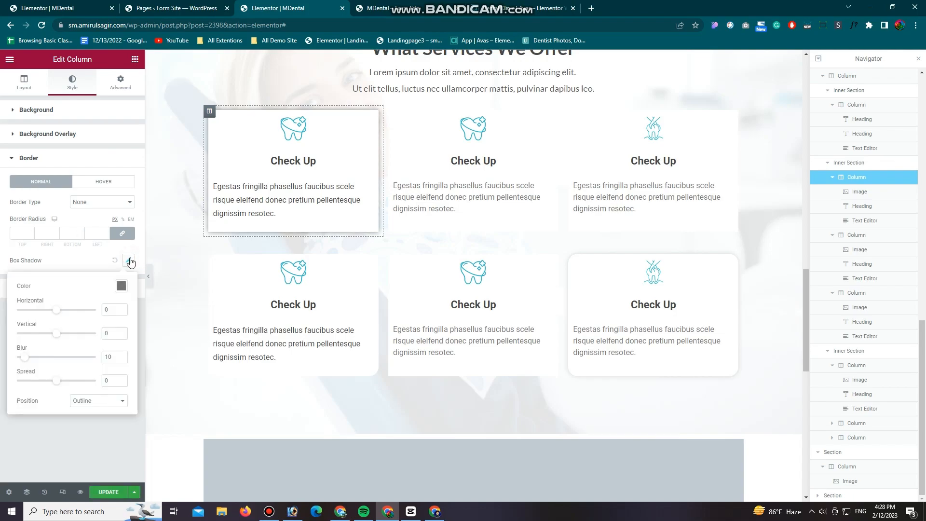
click(120, 284)
click(70, 352)
click(69, 262)
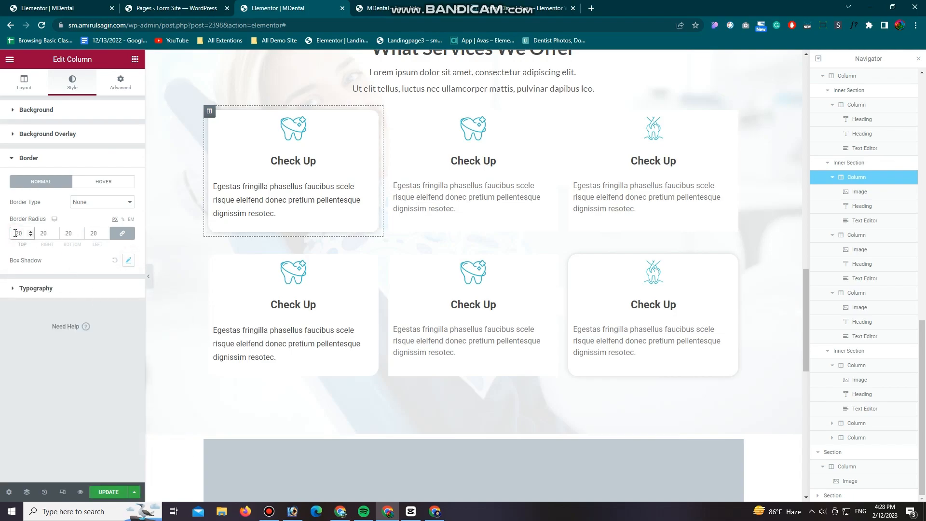
Step: Set a 20 px border radius on the upper row's second card and give it a light grey box shadow at half opacity
click(389, 111)
click(72, 82)
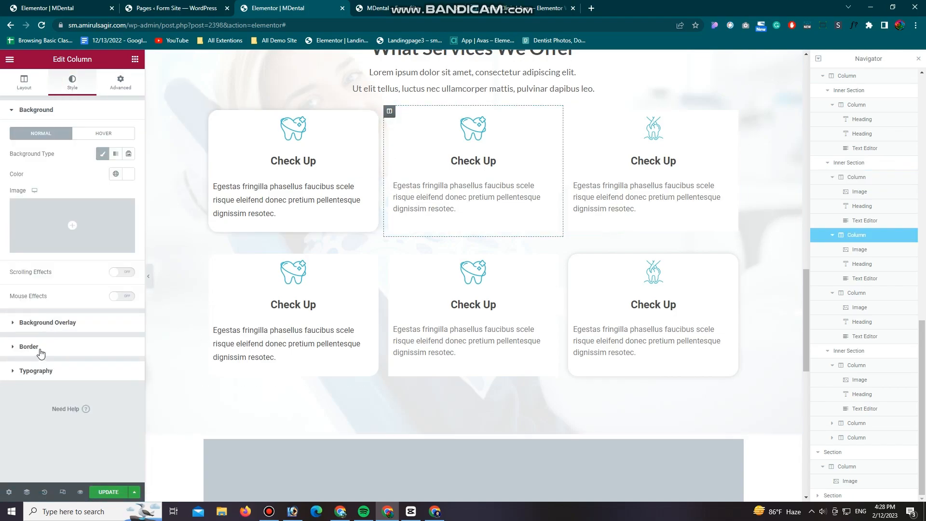
click(39, 351)
click(13, 237)
click(128, 261)
click(121, 285)
click(75, 341)
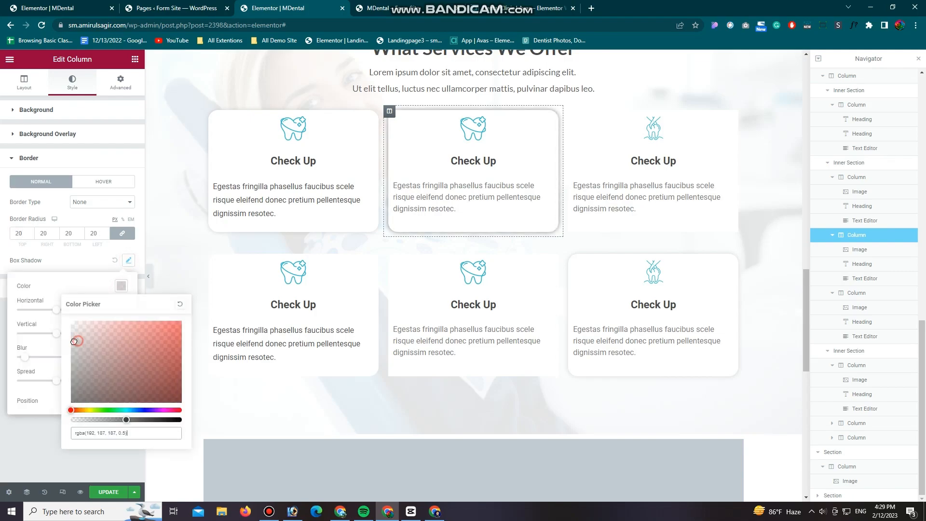
Step: Set a 20 px border radius on the upper row's third card and give it a light grey box shadow
click(569, 111)
click(72, 82)
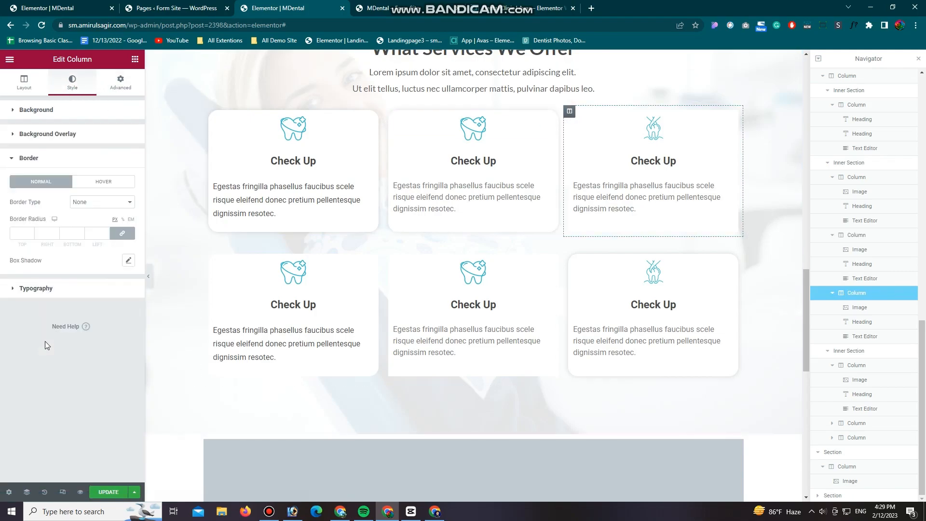
click(129, 260)
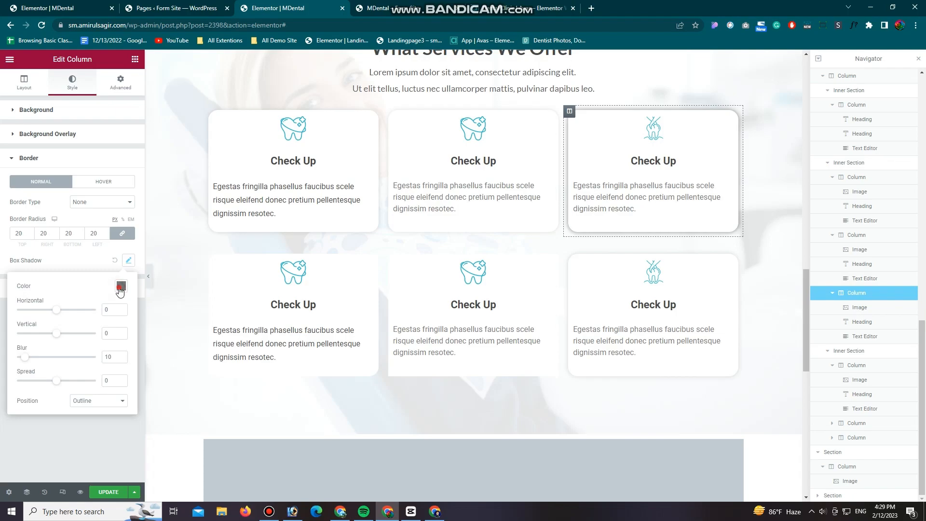
click(121, 286)
Step: Give the lower row's second card rounded corners and a light grey box shadow matching the other cards, and update the page
click(389, 255)
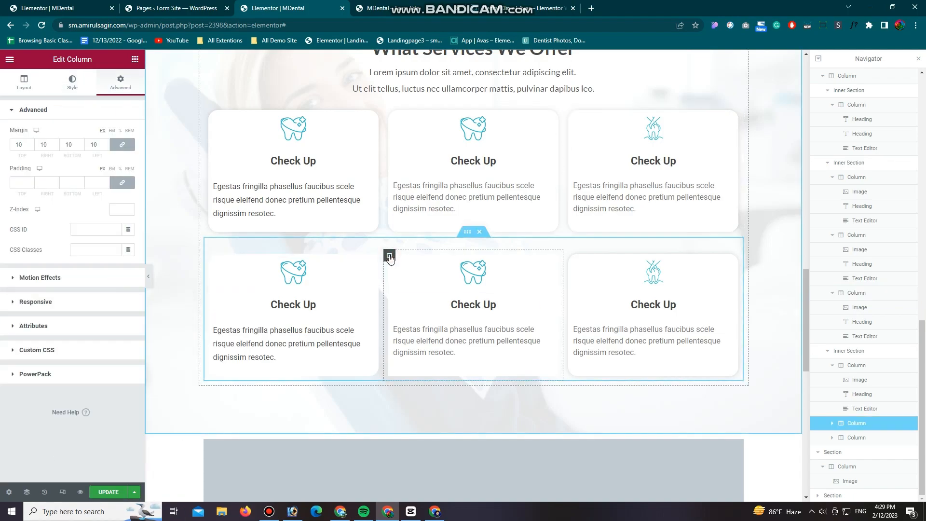
click(73, 82)
click(33, 347)
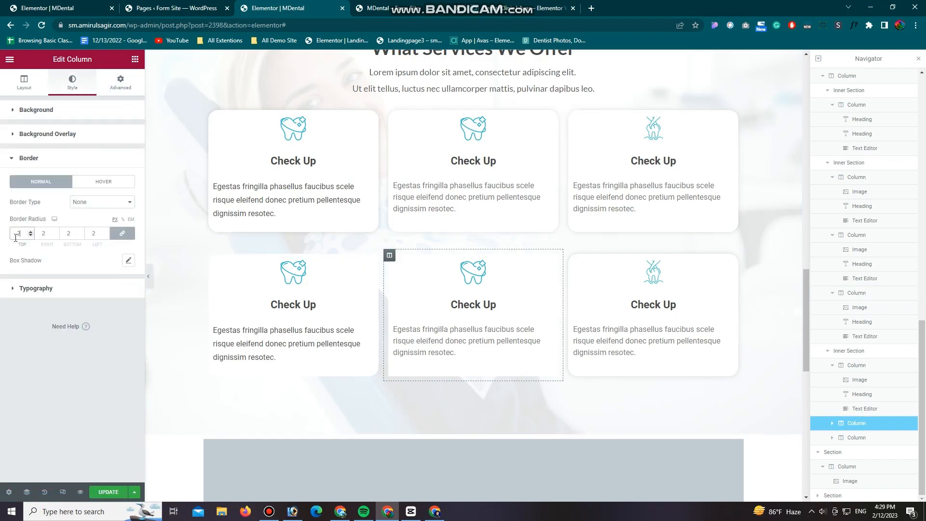
click(128, 261)
click(121, 286)
click(40, 437)
click(103, 491)
Step: Reload the MDental preview and compare its services cards with the reference dental site's cards
click(509, 9)
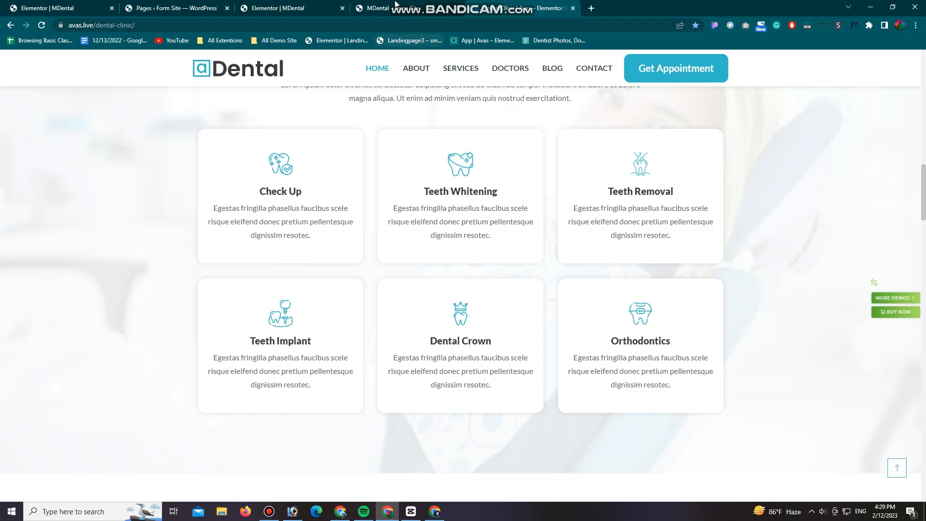
key(ctrl+shift+Tab)
scroll(462, 327, down, 1)
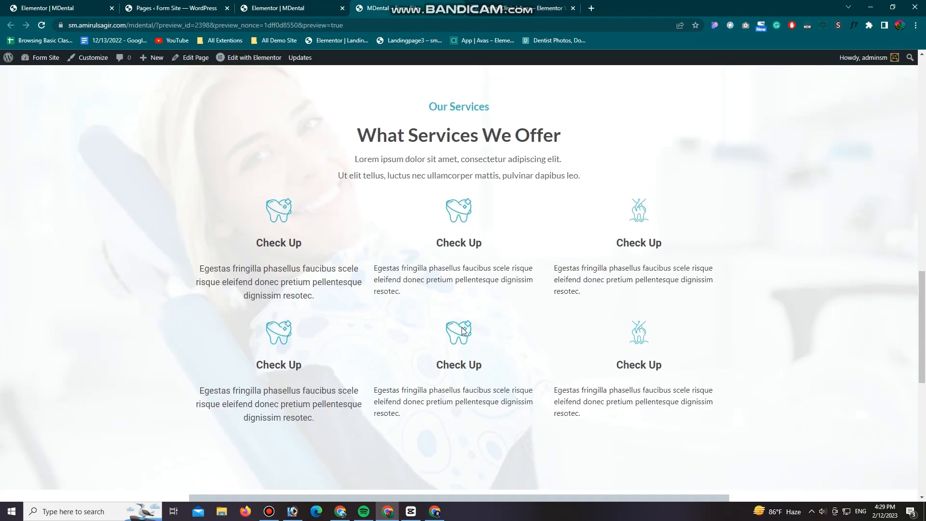
click(41, 25)
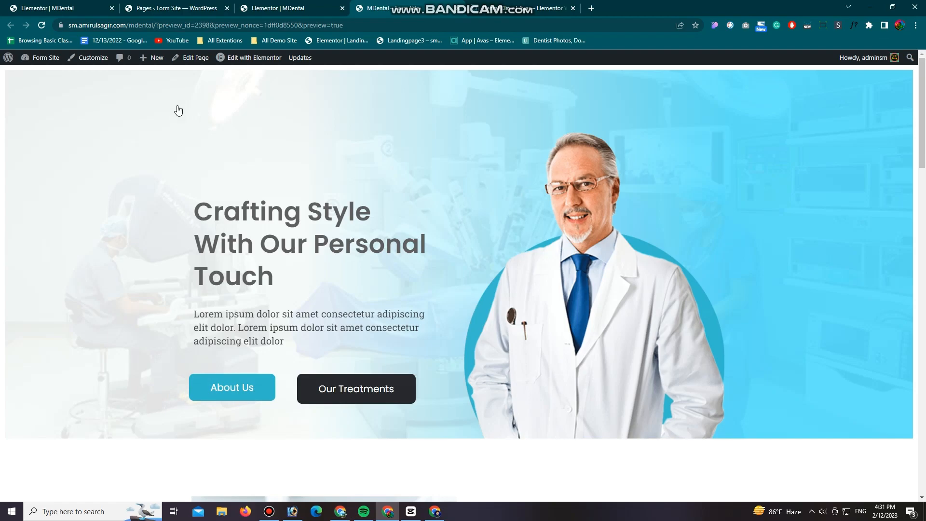
scroll(166, 175, down, 7)
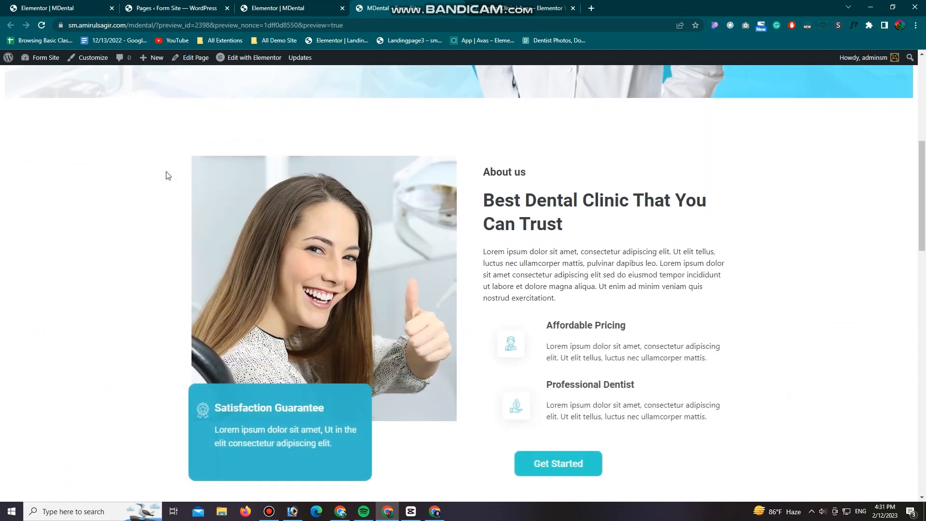
scroll(166, 175, down, 10)
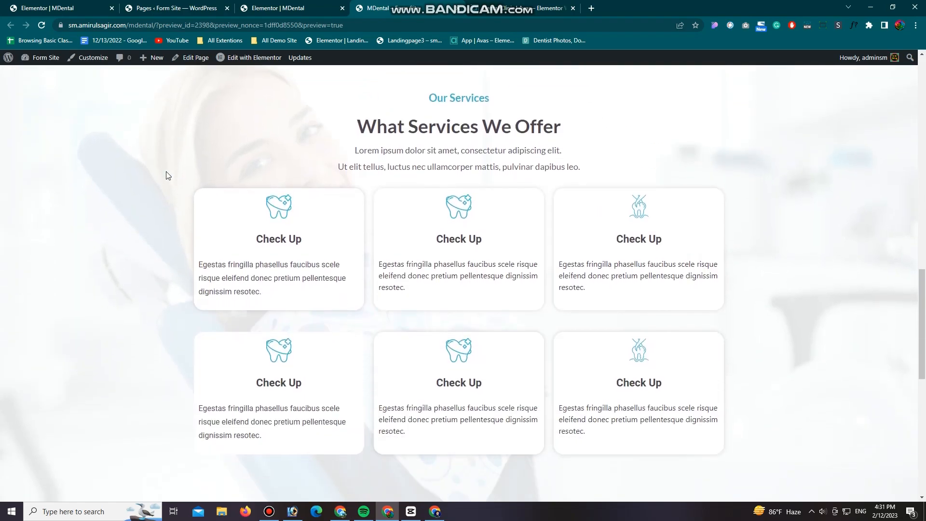
click(501, 6)
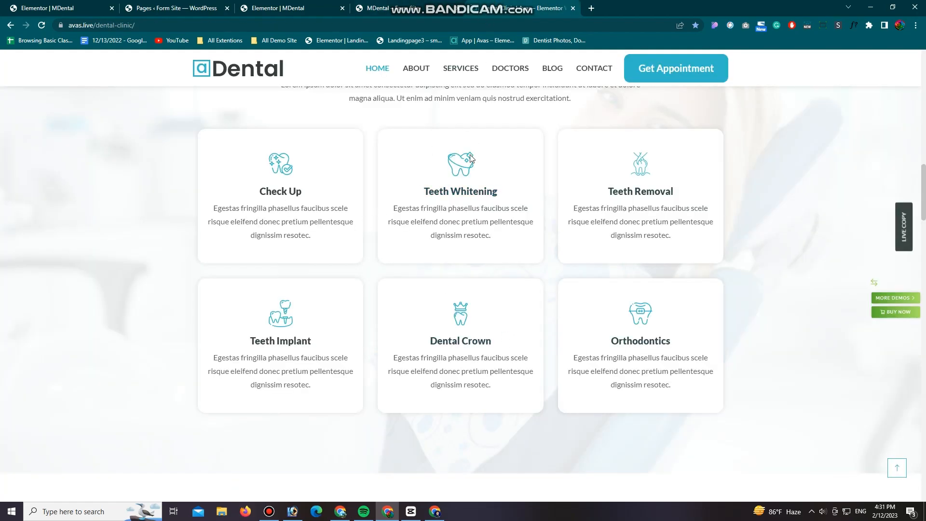
click(406, 5)
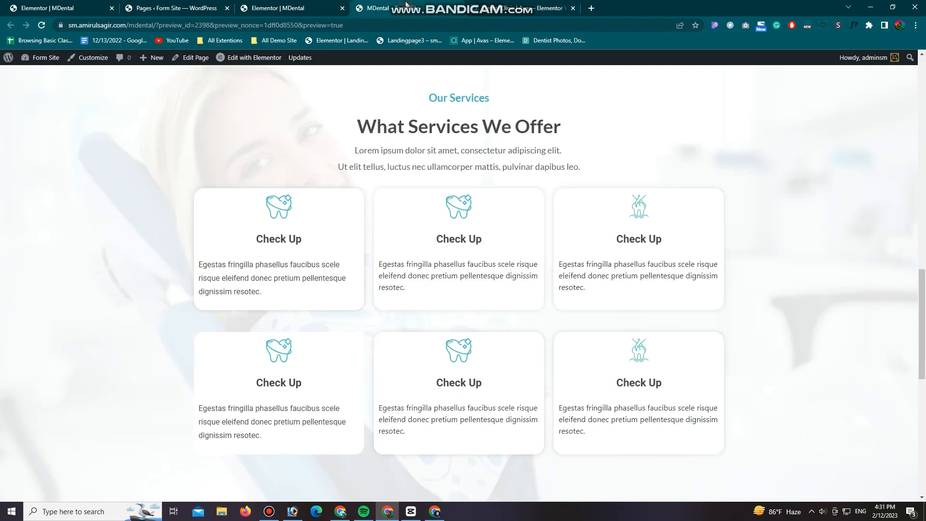
Step: Return to the Elementor editor, unlink the padding of the upper row's first card icon, and set its top padding to 20 px
click(295, 3)
click(369, 120)
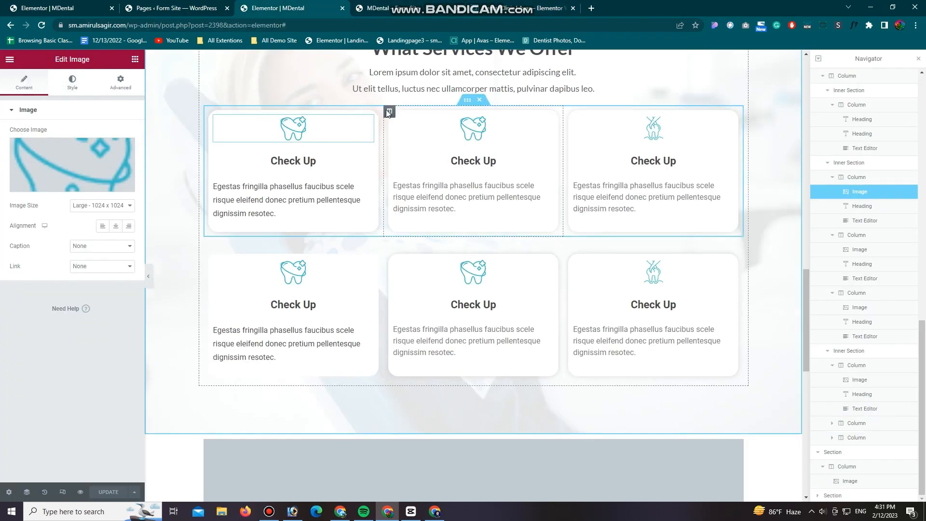
click(120, 82)
click(126, 181)
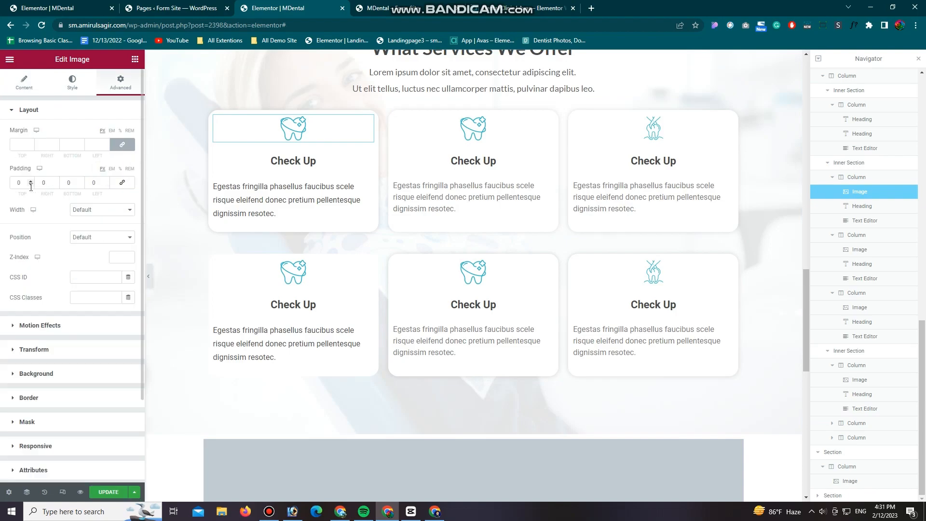
click(15, 182)
text(20)
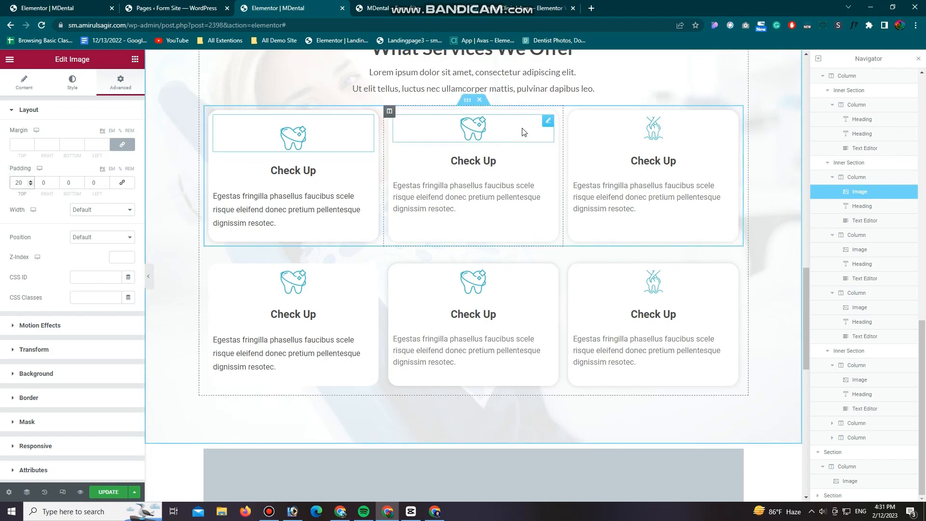
Step: Unlink the padding of the upper row's second card icon and set its top padding to 20 px
click(547, 121)
click(72, 82)
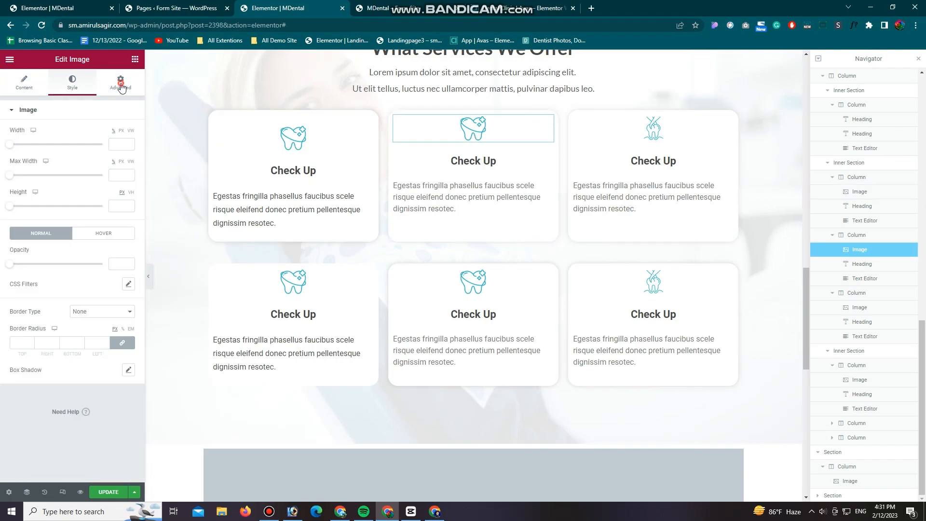
click(120, 82)
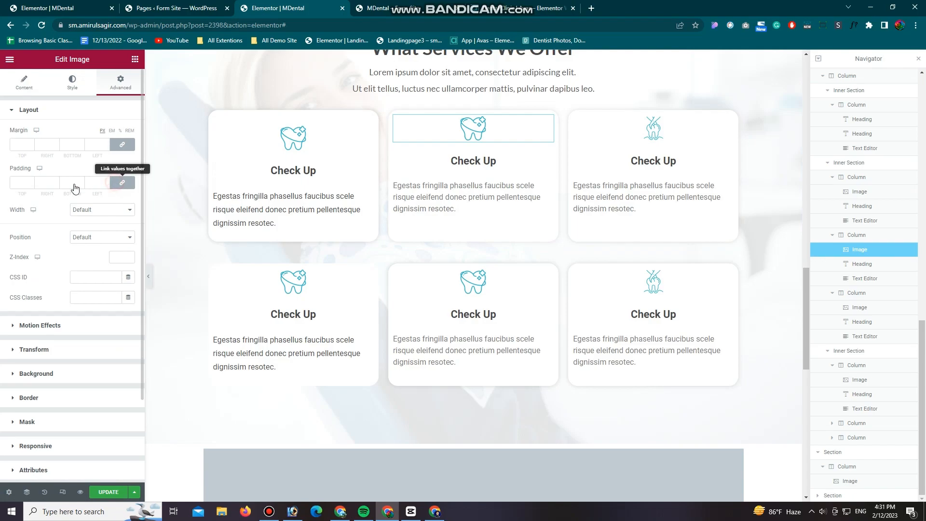
text(20)
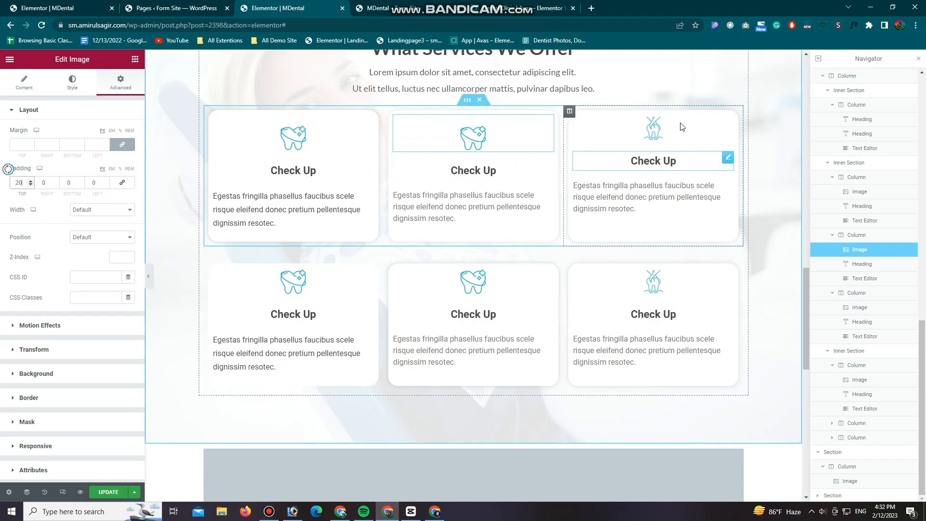
Step: Unlink the padding of the upper row's third card icon and set its top padding to 20 px
click(726, 122)
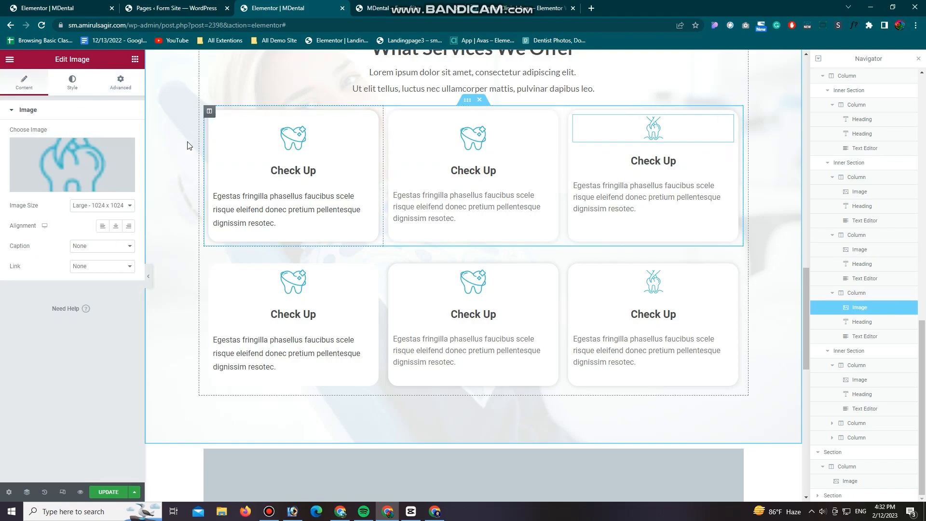
click(120, 82)
click(122, 183)
double_click(19, 183)
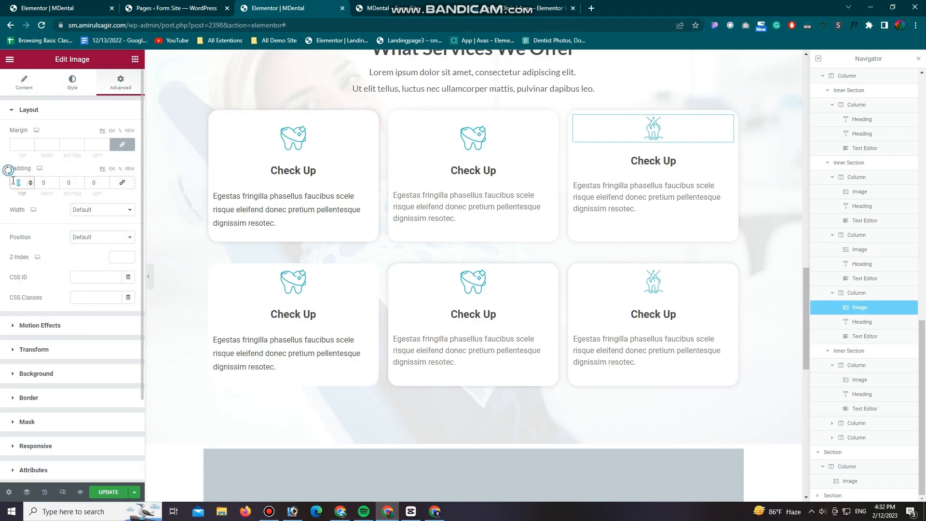
text(20)
Step: Set only the top padding of the lower row's first card icon to 20 px, with the padding sides unlinked
click(372, 278)
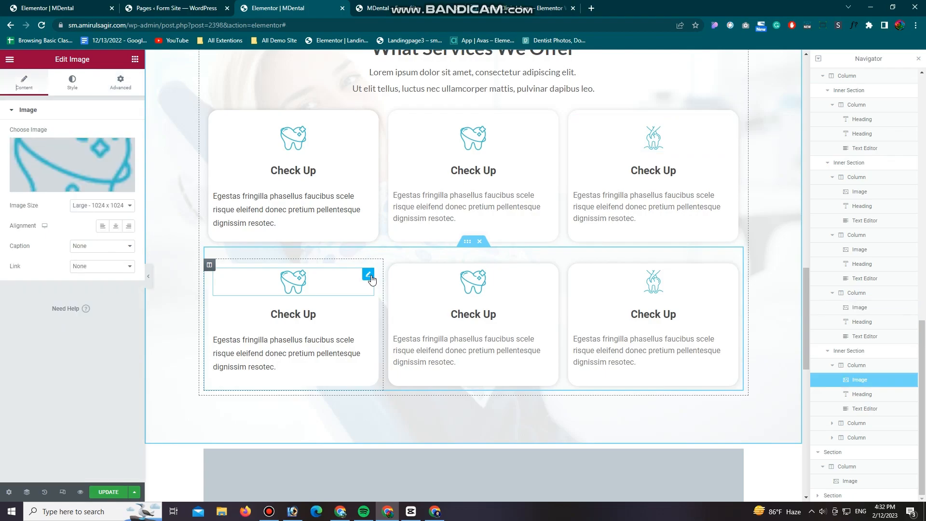
click(73, 82)
click(120, 82)
double_click(20, 183)
text(20)
Step: Set unlinked top padding of 20 px on the lower row's second and third card icons, and update the page
click(551, 278)
click(120, 82)
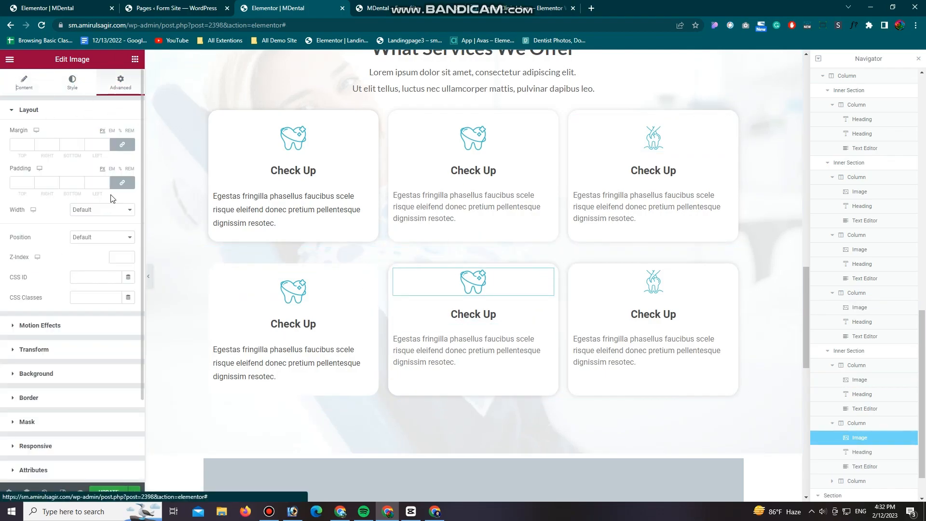
click(653, 281)
click(114, 86)
double_click(20, 183)
text(20)
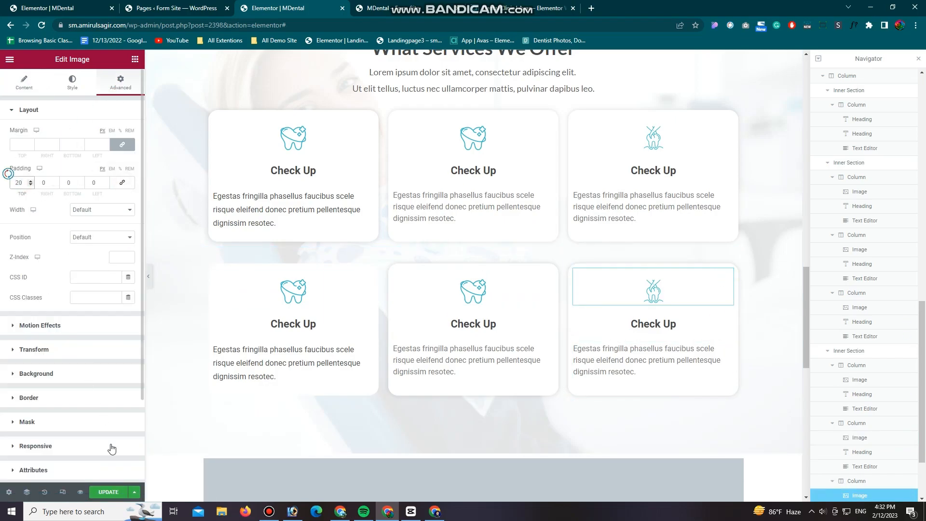
click(108, 491)
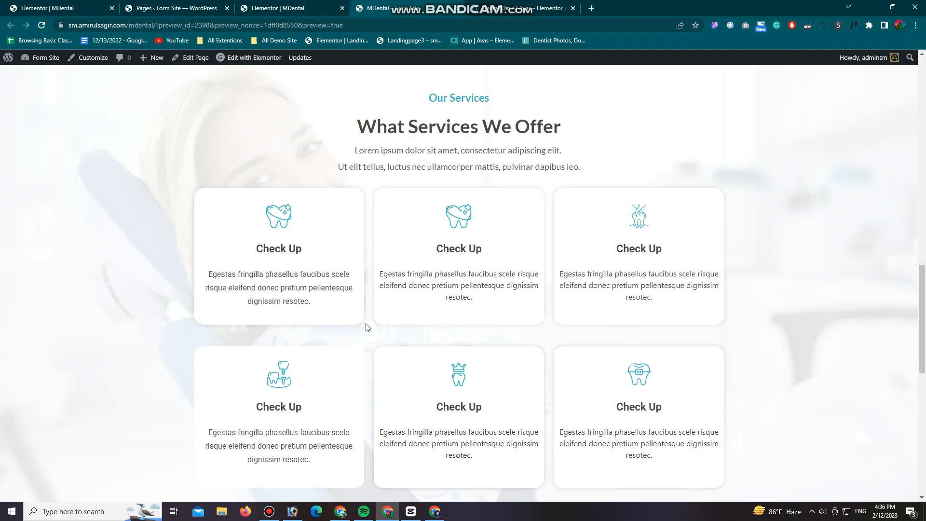
Step: Reload the MDental preview, compare both rows of service cards with the reference dental site, and review the section's heading and background
click(41, 25)
scroll(180, 245, down, 1)
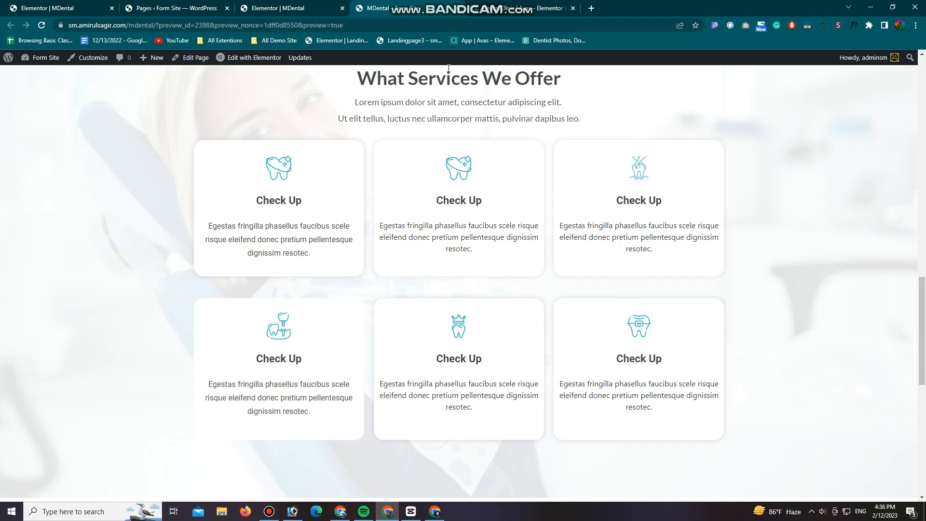
click(499, 5)
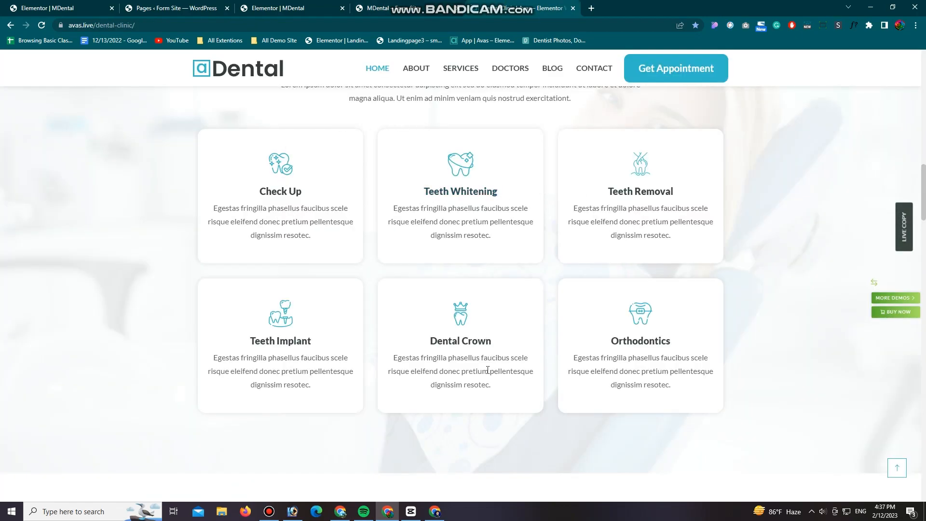
key(ctrl+Tab)
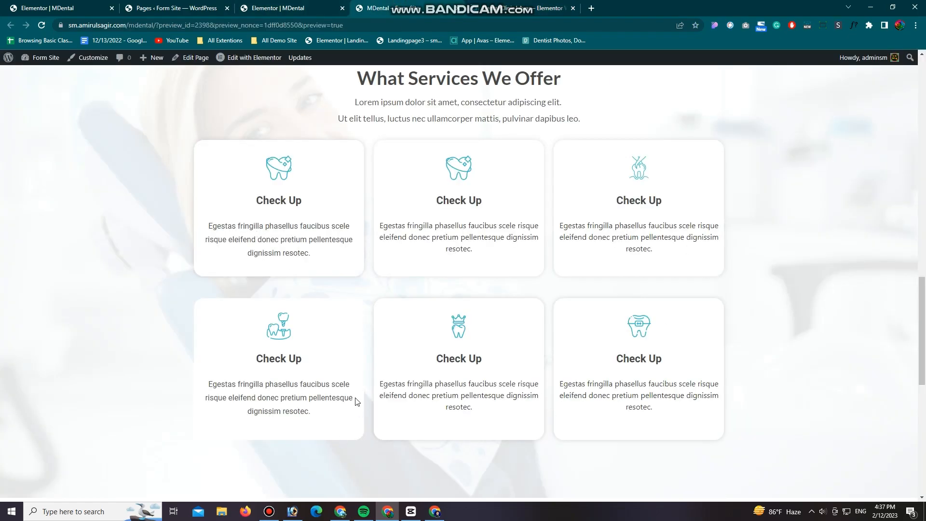
scroll(409, 275, up, 4)
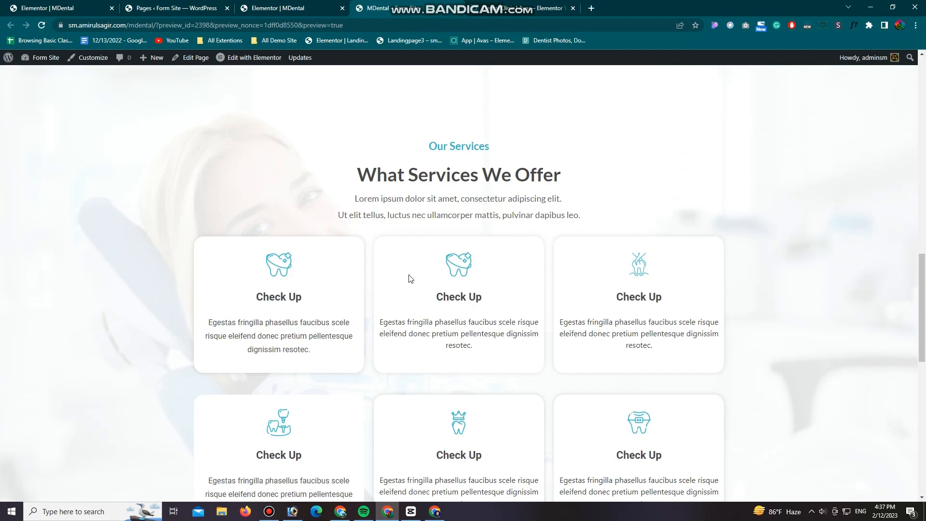
scroll(410, 276, up, 3)
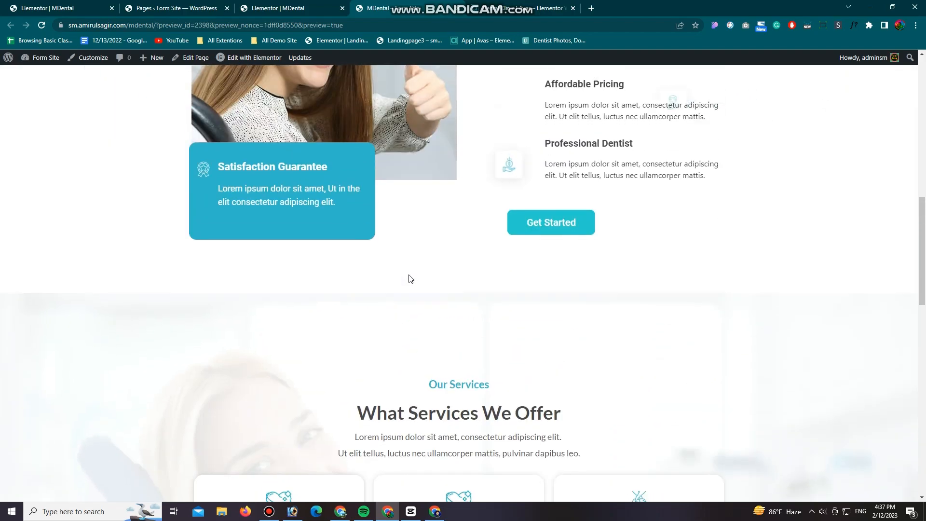
scroll(409, 277, down, 5)
scroll(409, 277, up, 2)
scroll(410, 276, down, 2)
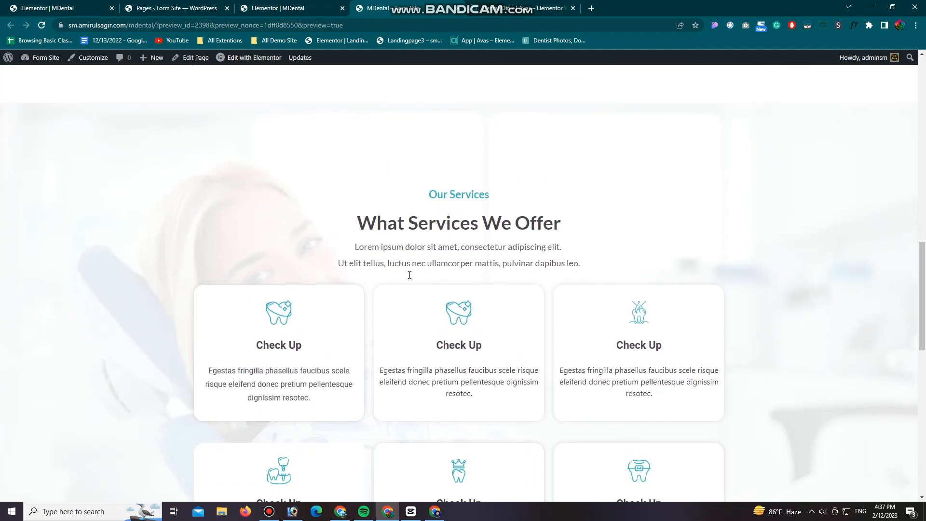